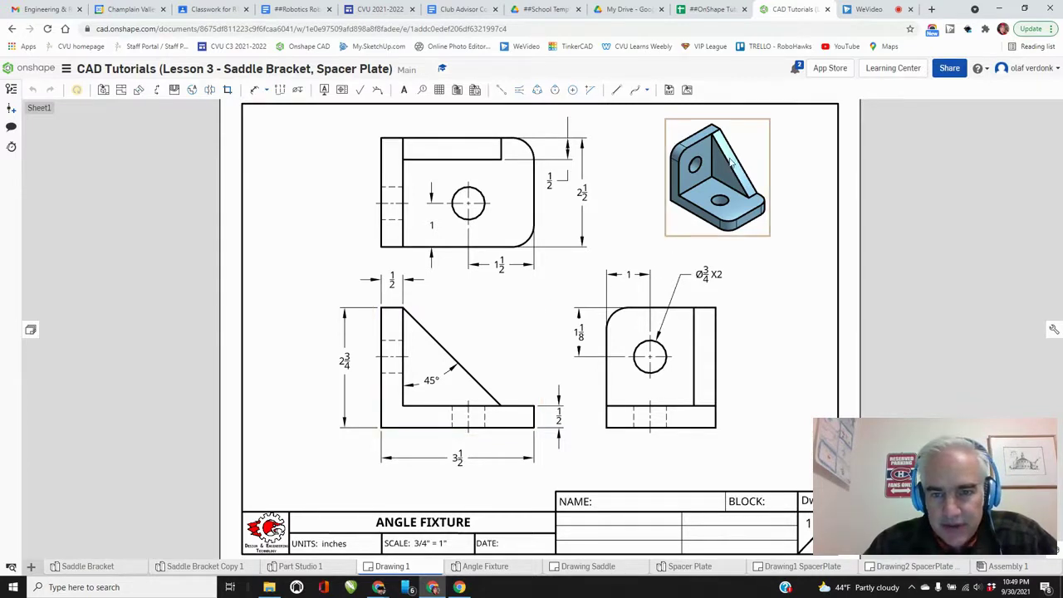
Study the Angle Fixture views on Drawing 1, then switch to the empty Angle Fixture part studio
scroll(742, 155, up, 2)
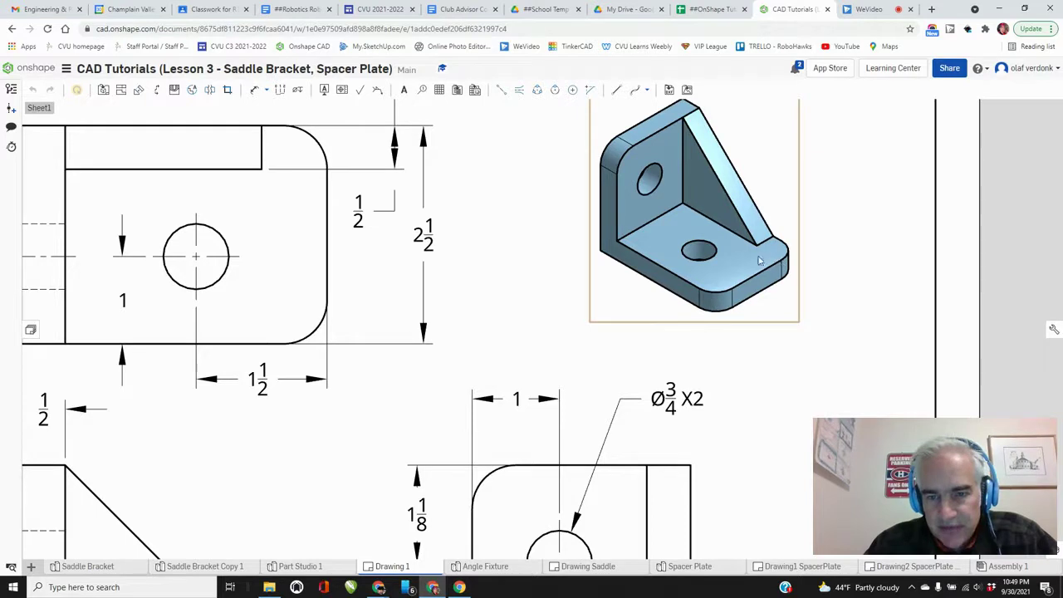
scroll(710, 196, down, 3)
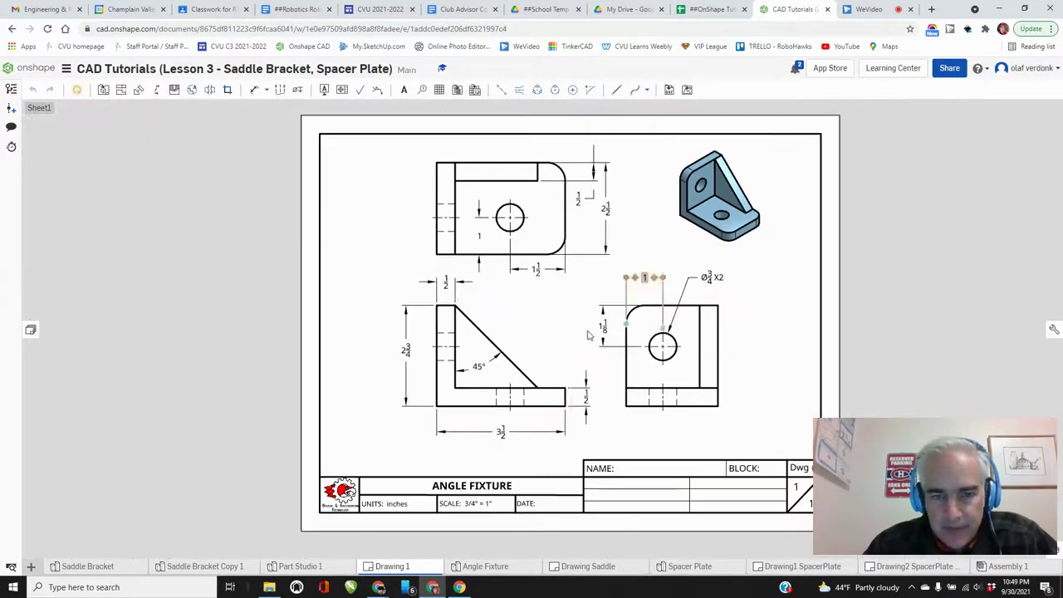
scroll(446, 430, up, 3)
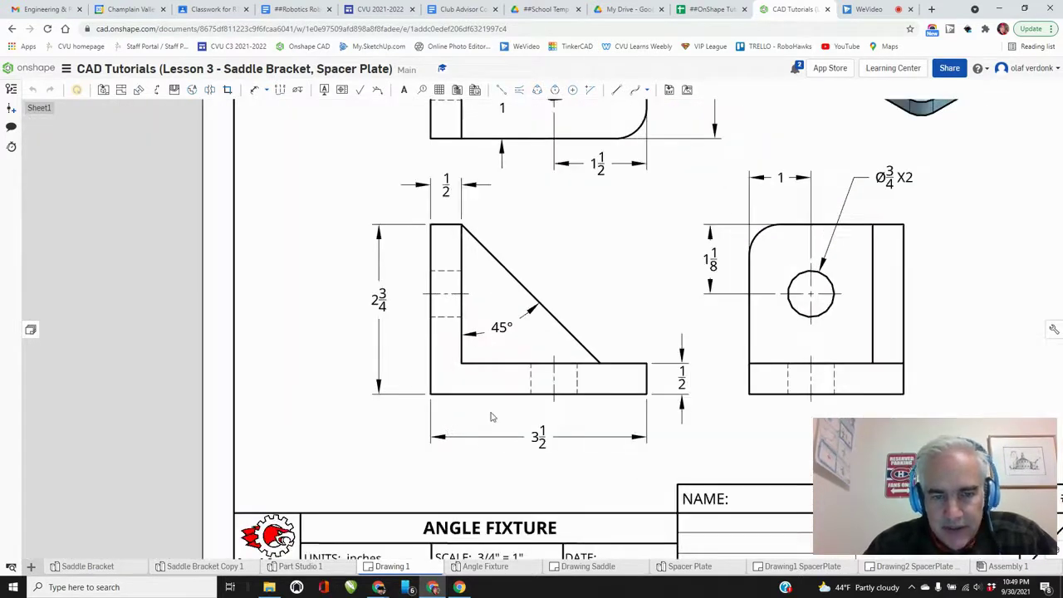
scroll(490, 417, up, 2)
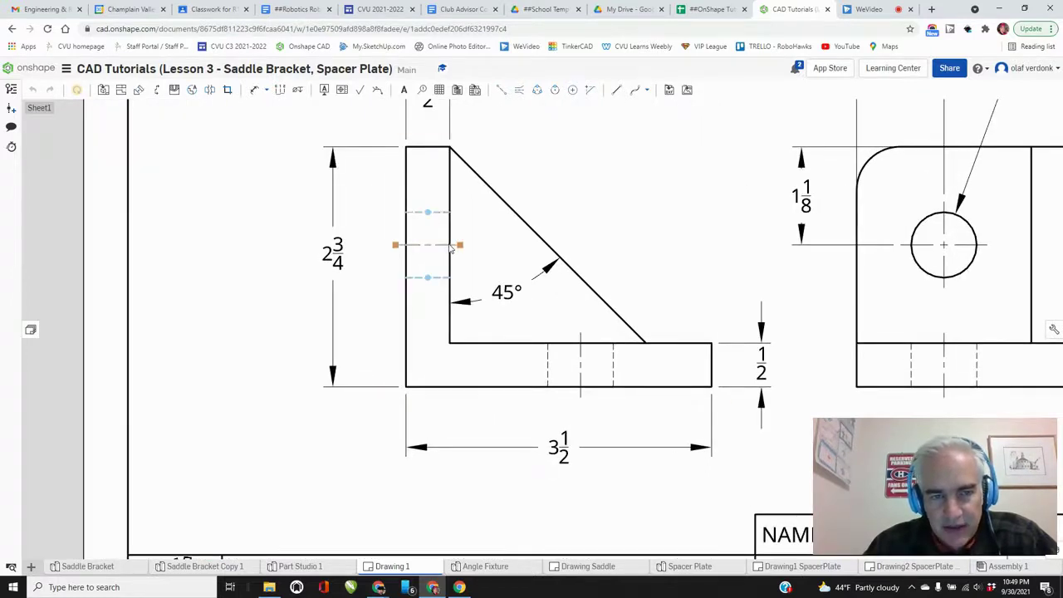
scroll(452, 241, down, 1)
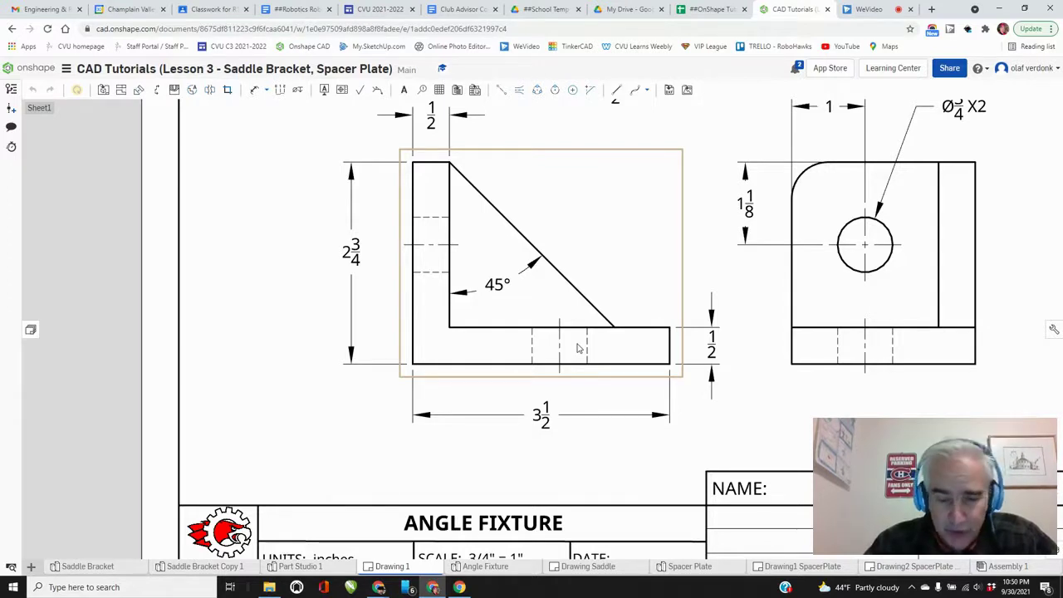
click(508, 568)
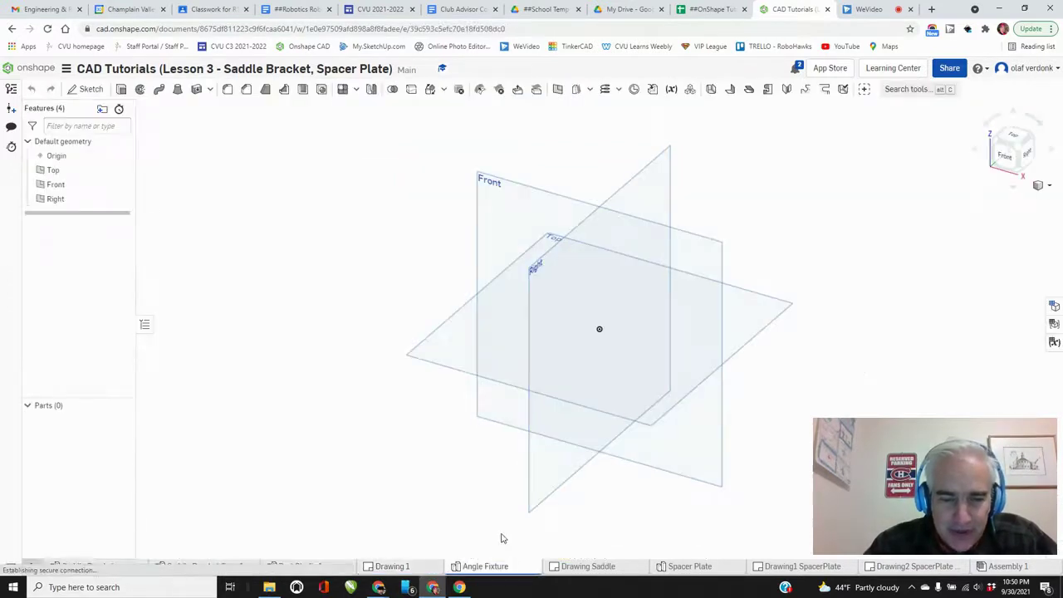
Start a new sketch on the Front plane, viewed straight on
click(92, 89)
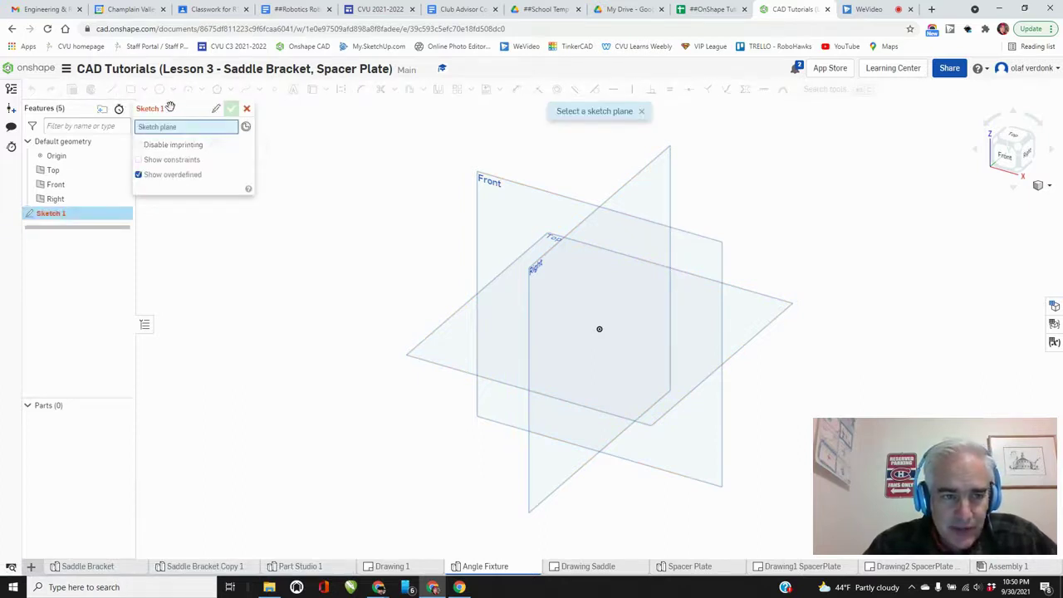
drag(171, 107, 202, 113)
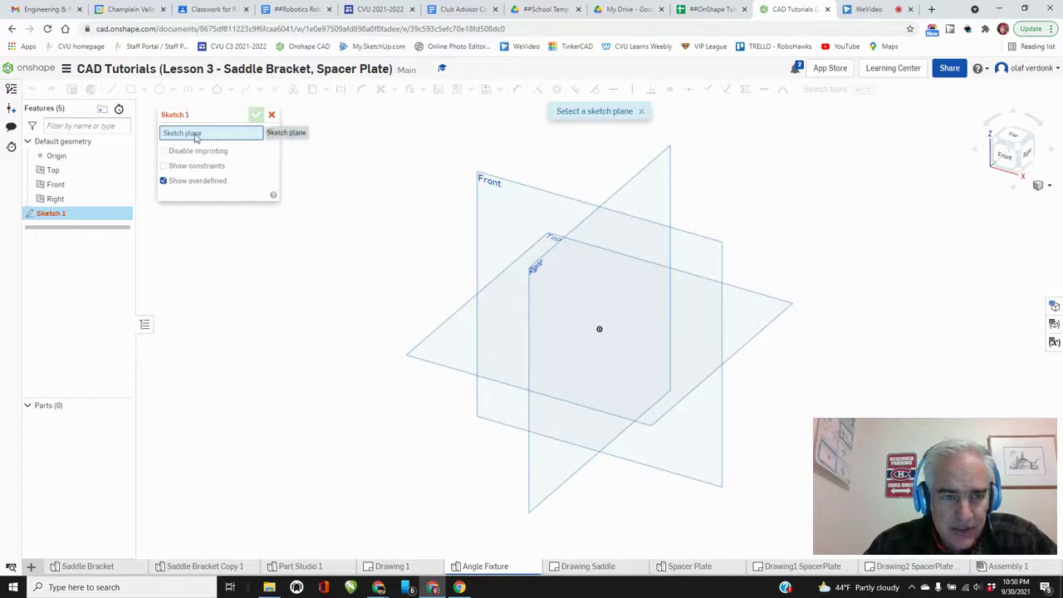
click(491, 204)
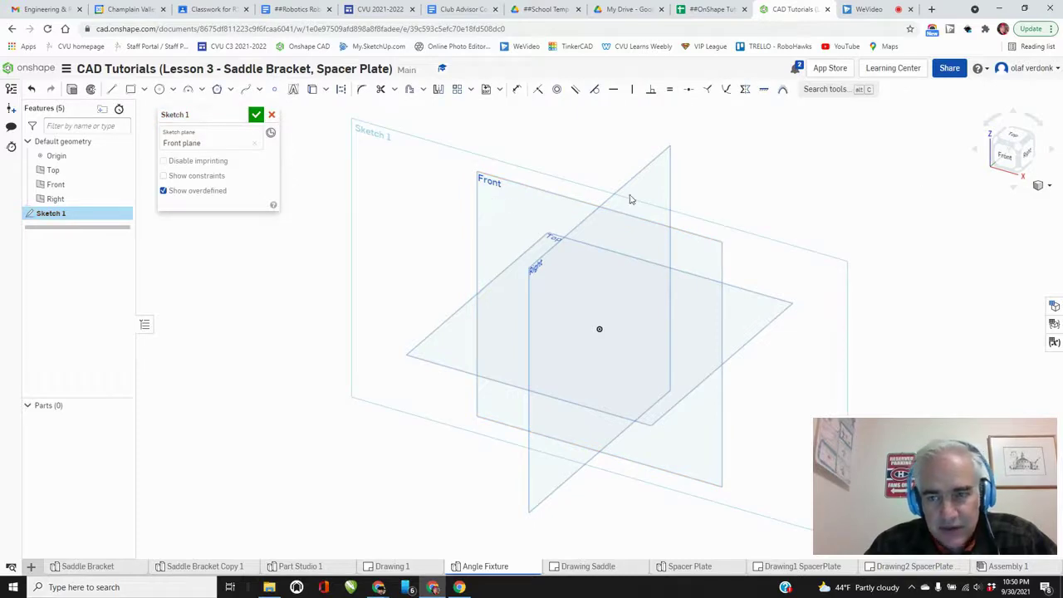
click(1004, 161)
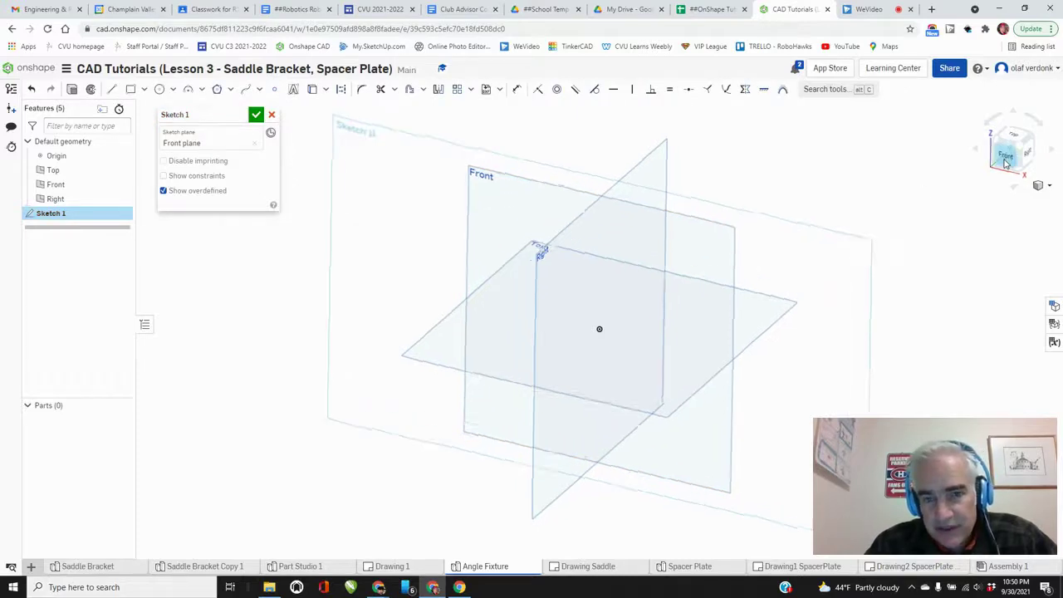
Draw a closed six-line L-profile starting and ending at the origin
click(111, 90)
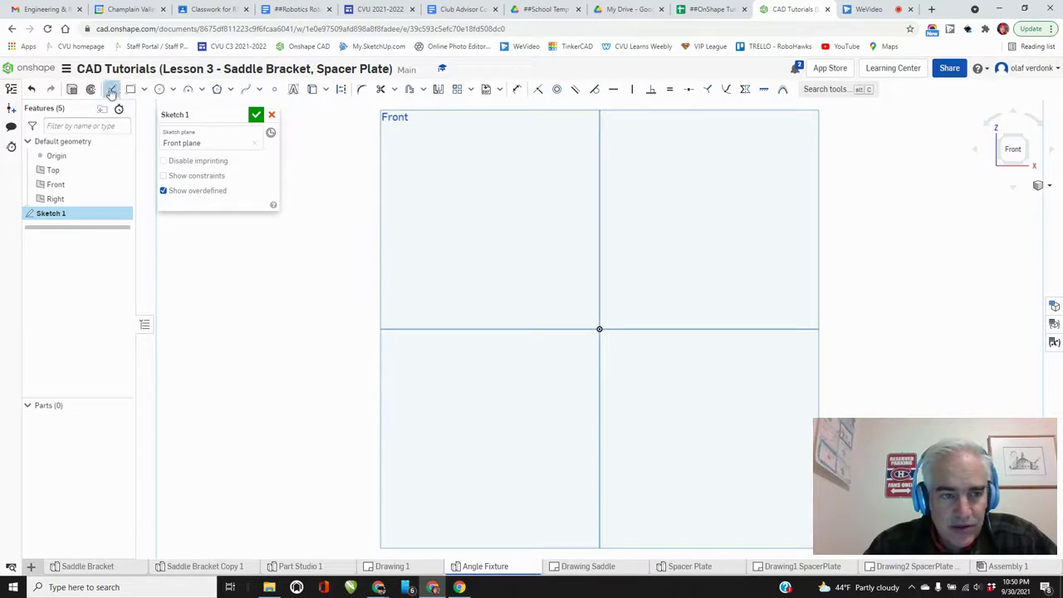
click(599, 328)
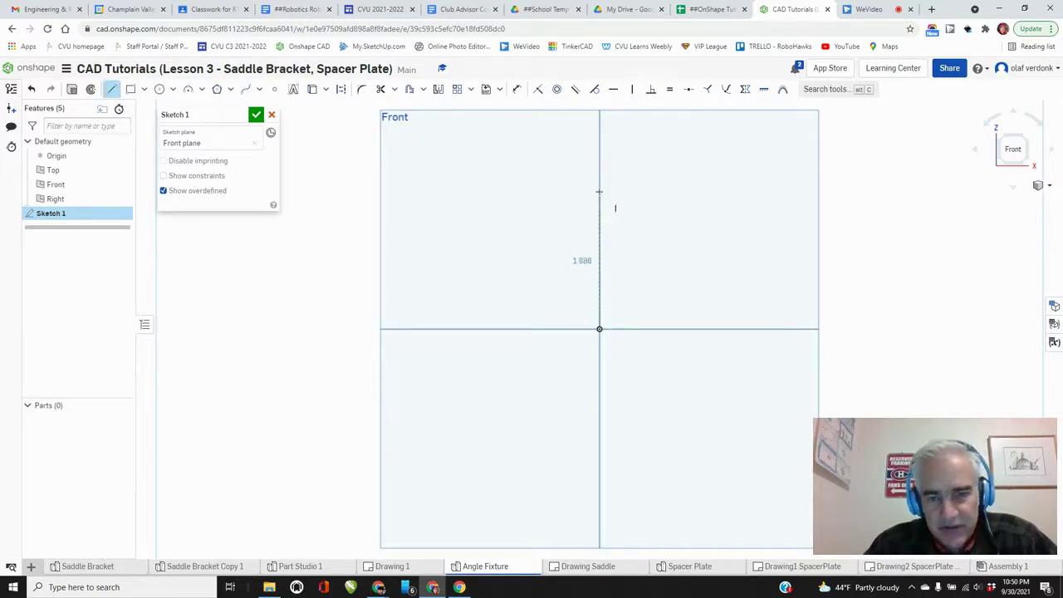
click(598, 191)
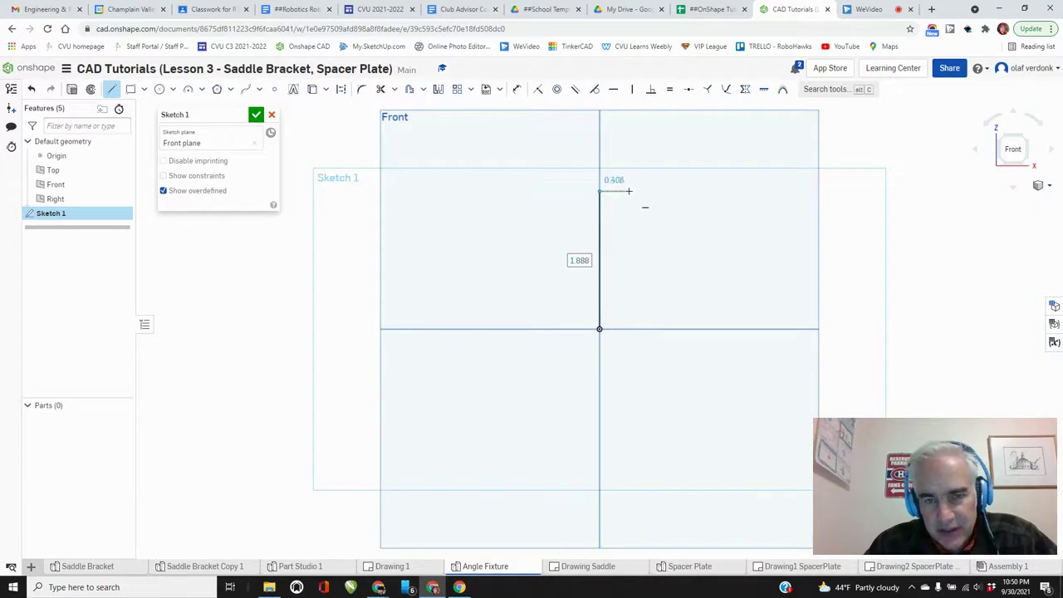
click(629, 191)
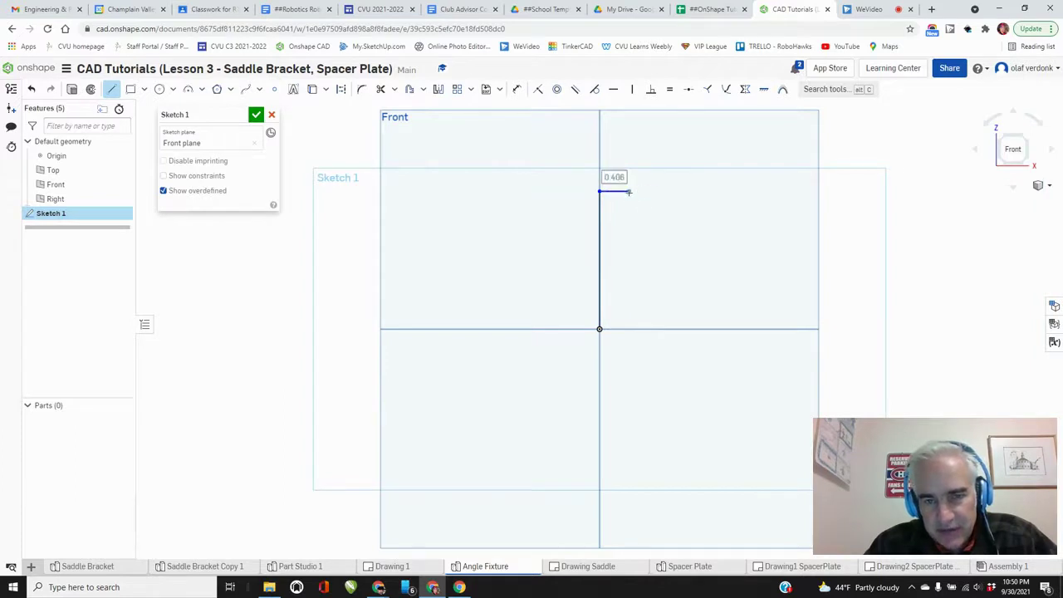
click(630, 294)
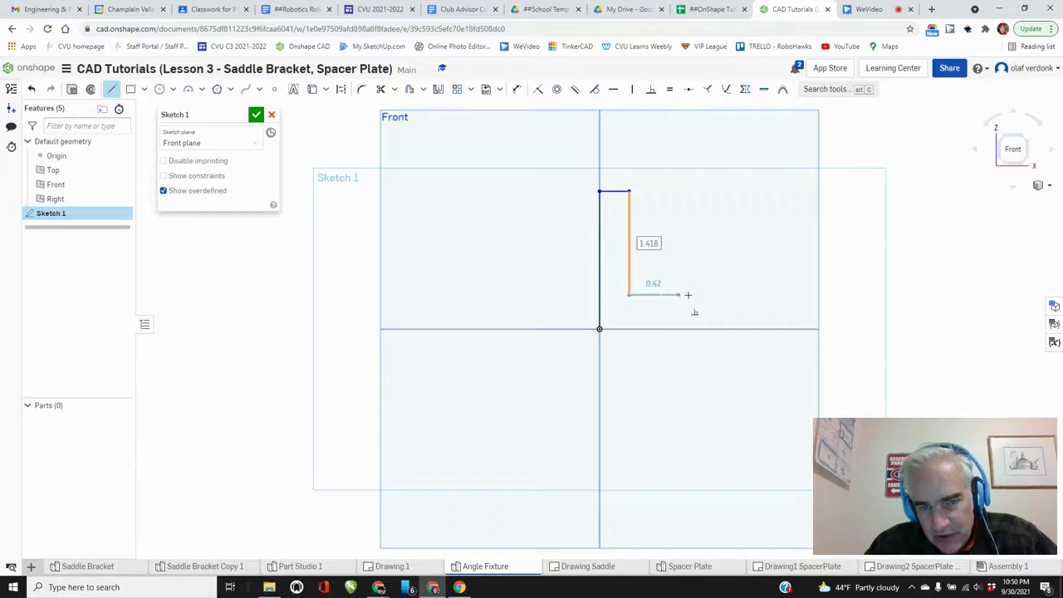
click(735, 295)
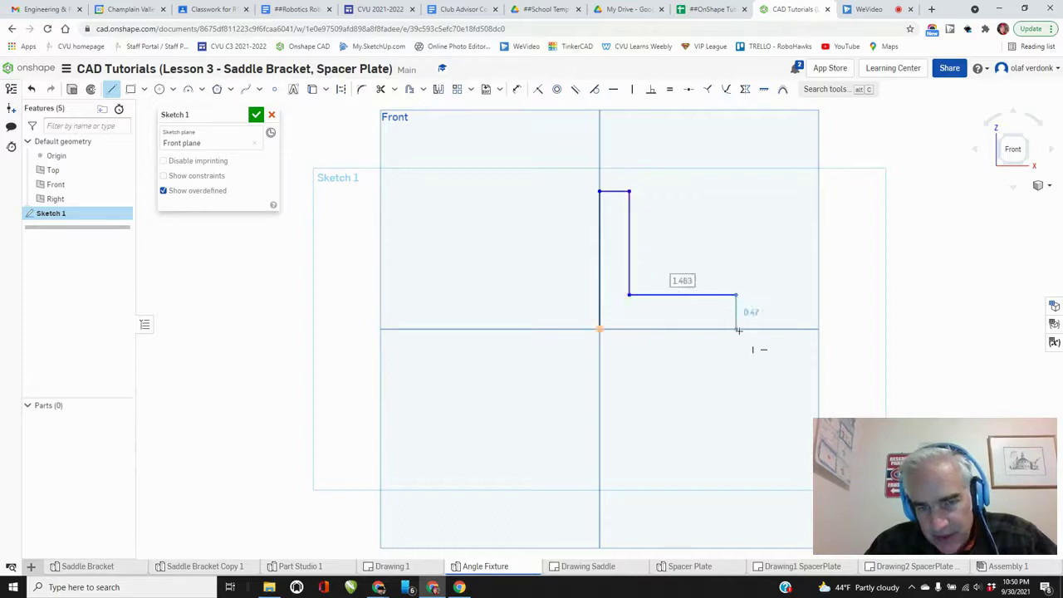
click(737, 330)
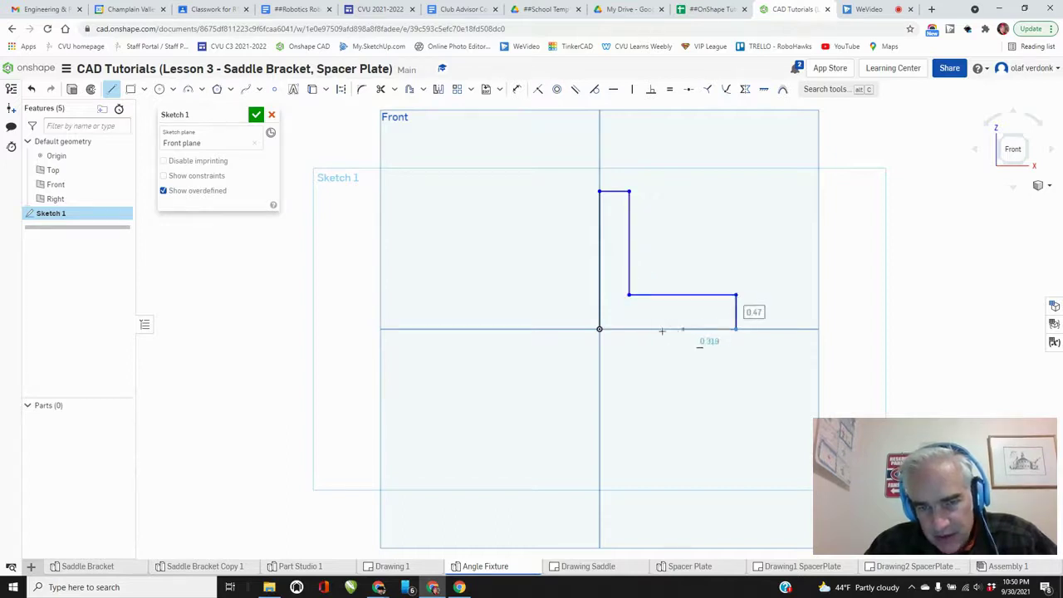
click(599, 329)
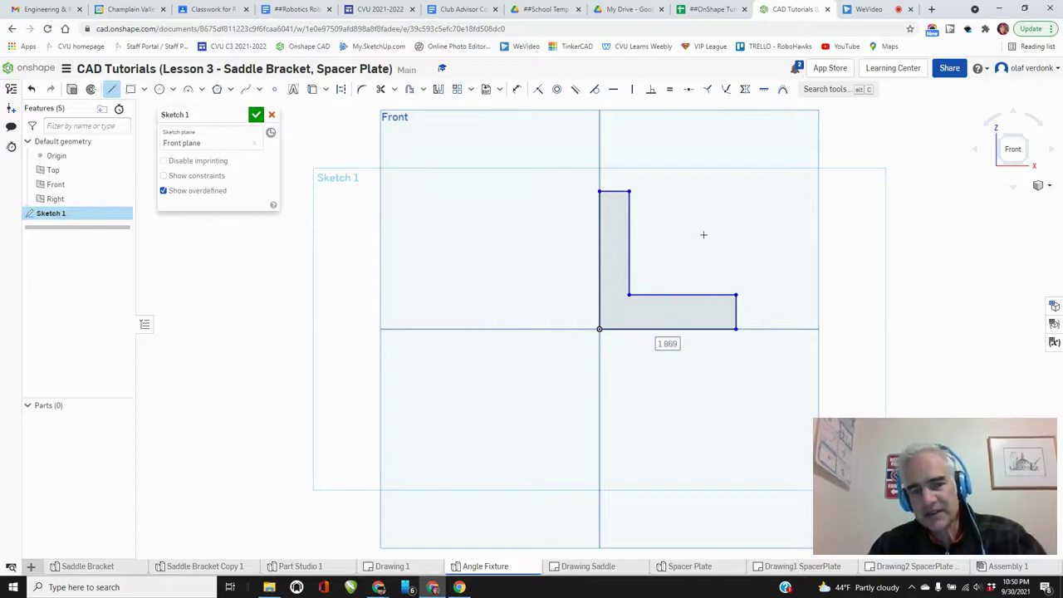
Dimension the profile's left edge to 2.75 tall
key(Escape)
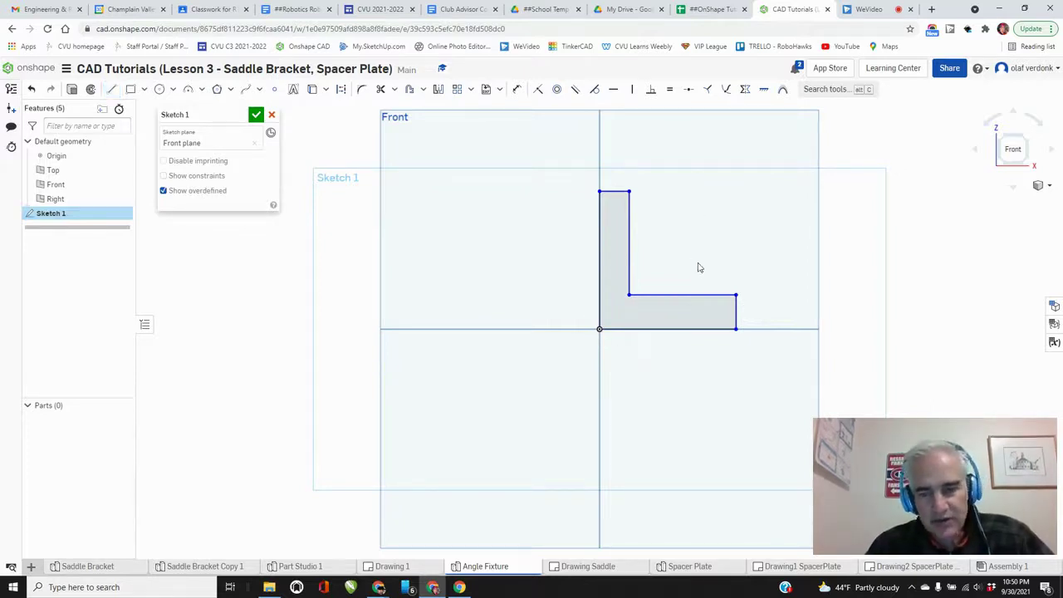
click(517, 91)
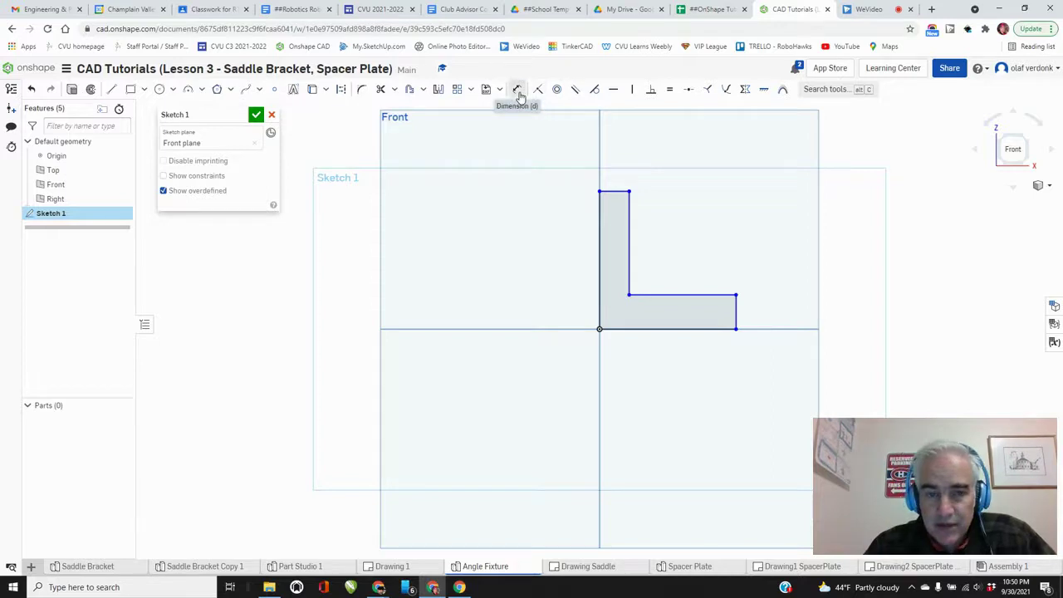
click(598, 236)
click(534, 235)
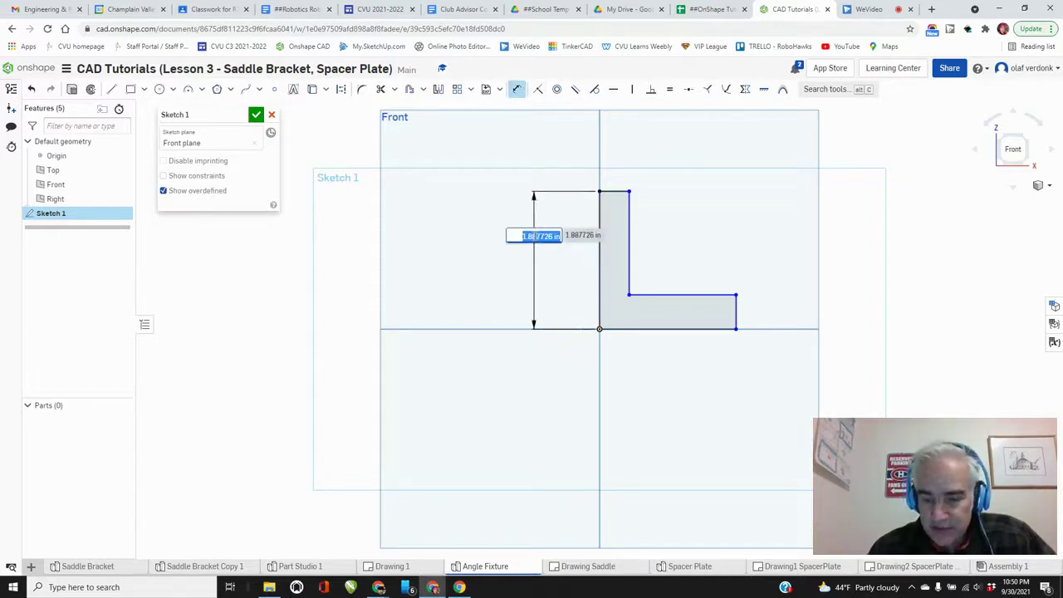
text(2.75)
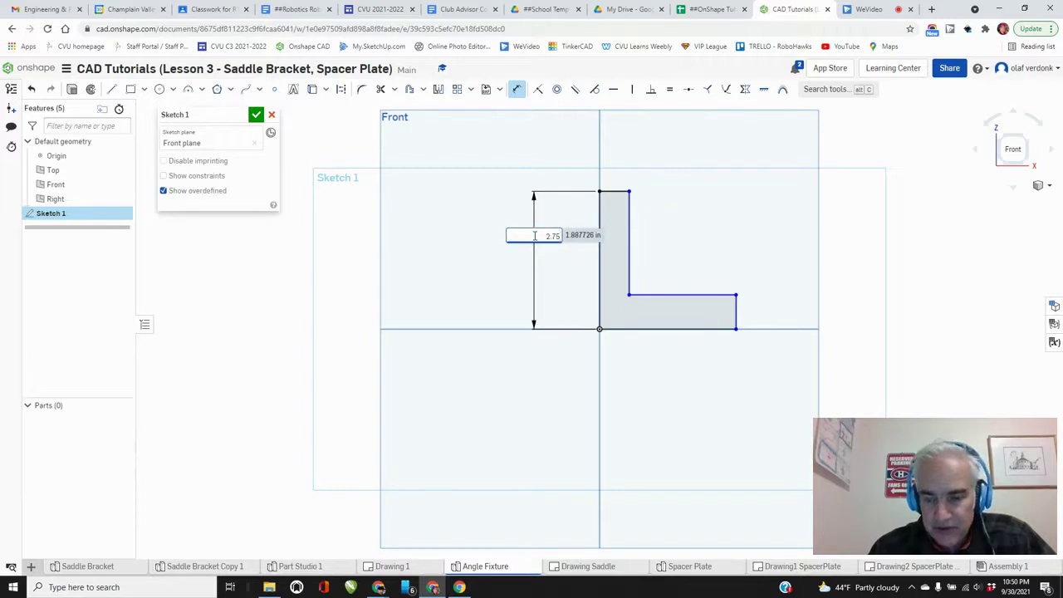
key(Return)
Set the upright's top width to 0.5 and the base length to 3.5
scroll(623, 276, down, 3)
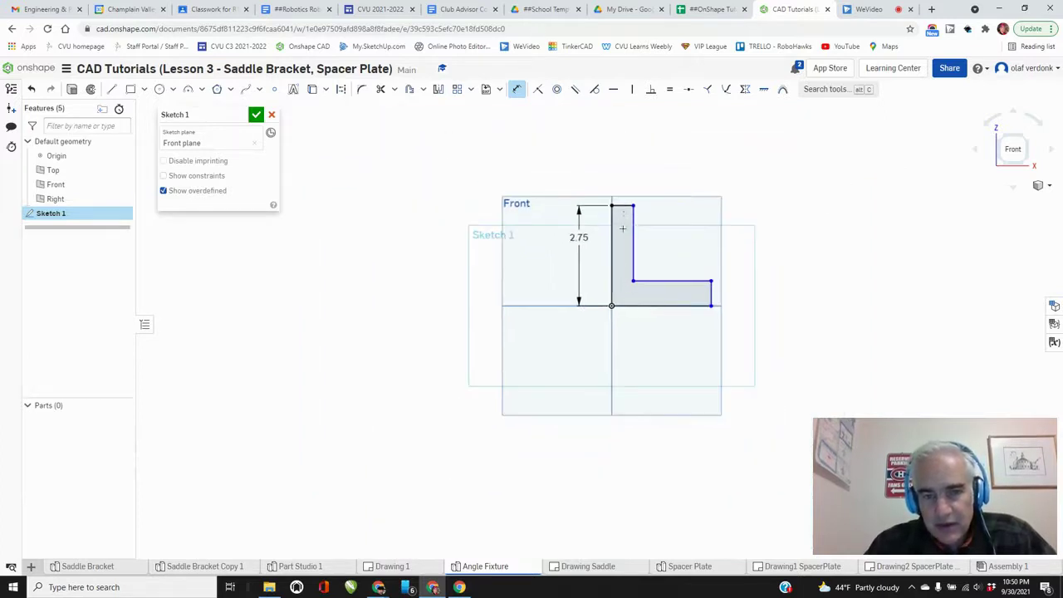
click(621, 206)
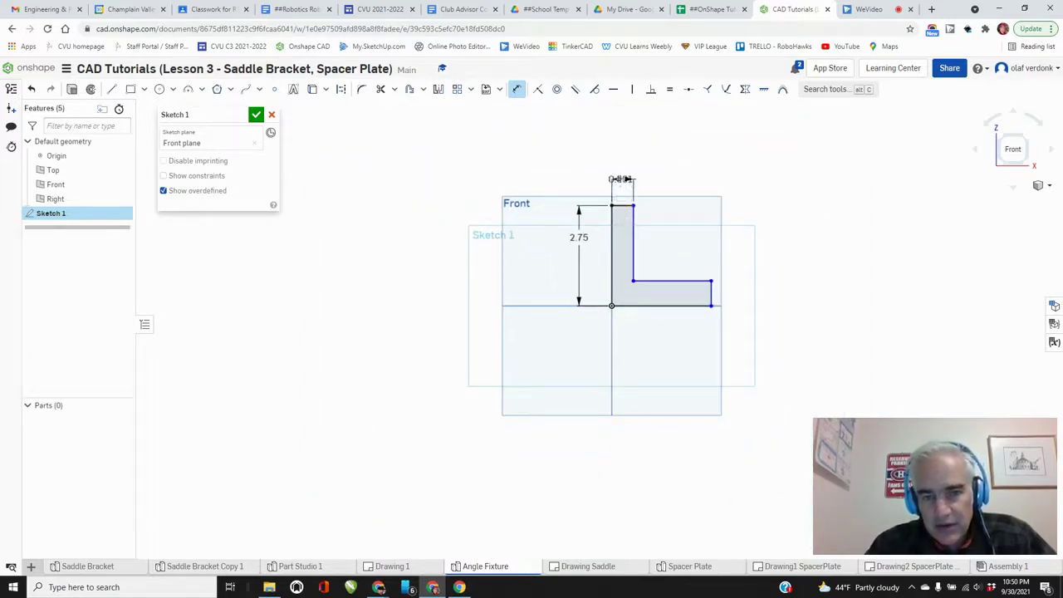
click(620, 178)
text(0.5)
key(Return)
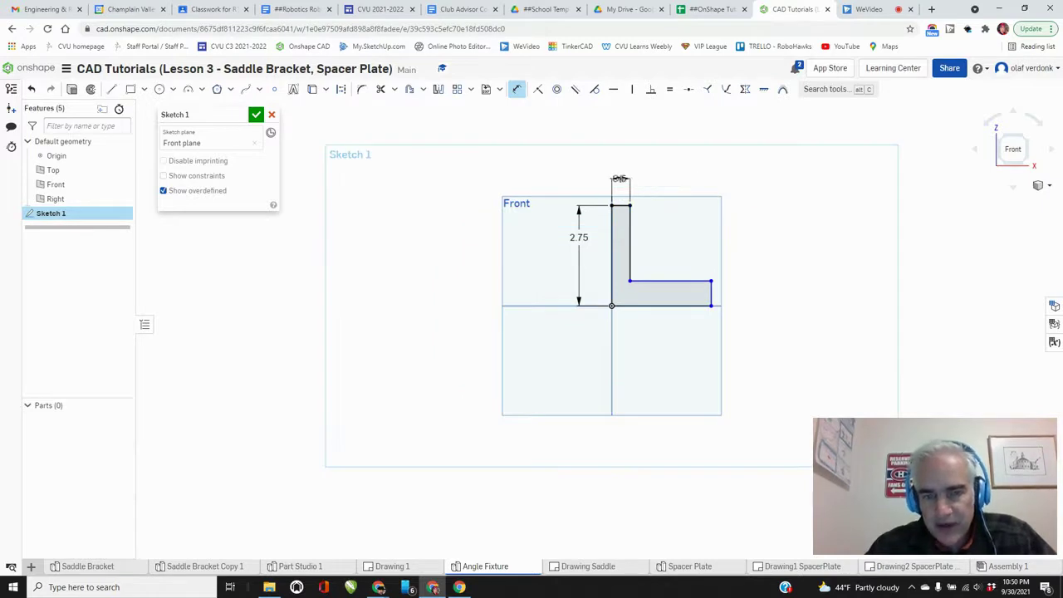
click(646, 307)
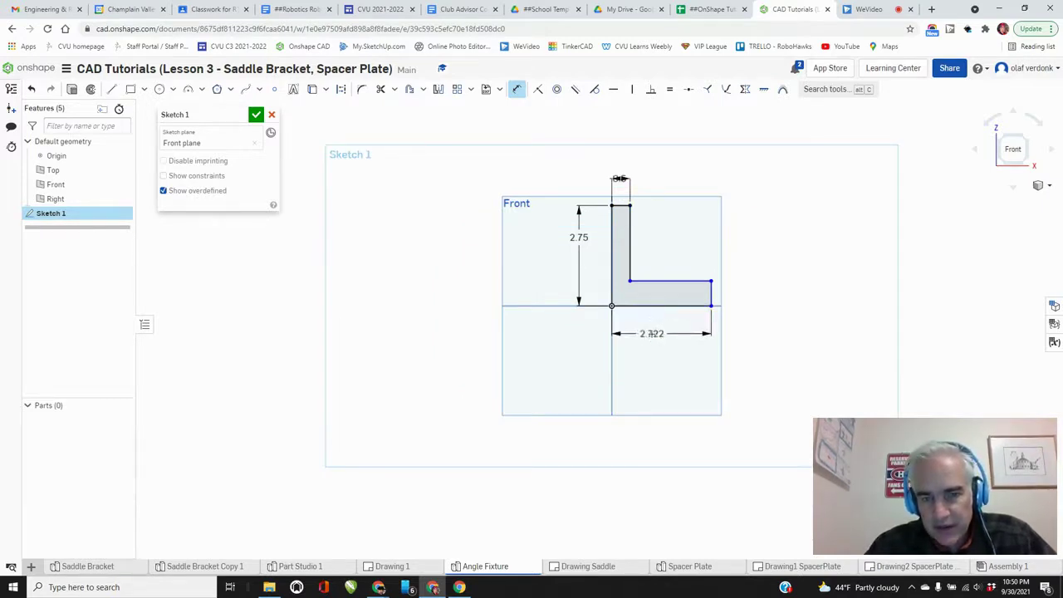
click(652, 335)
text(3.5)
key(Return)
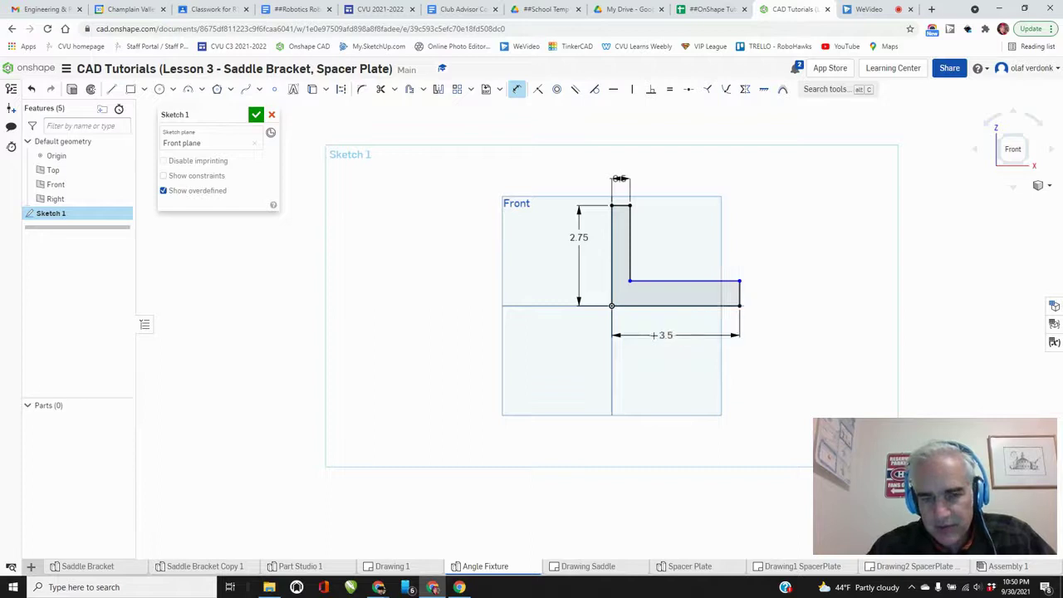
Make the bottom leg 0.5 thick and return to the Front view
click(739, 293)
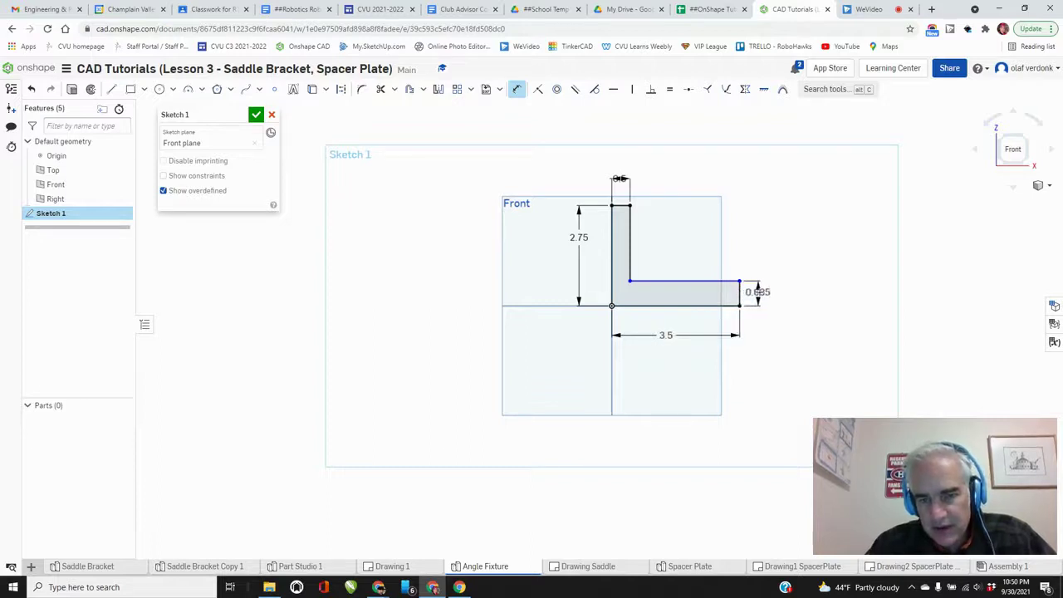
click(761, 293)
text(0.5)
key(Return)
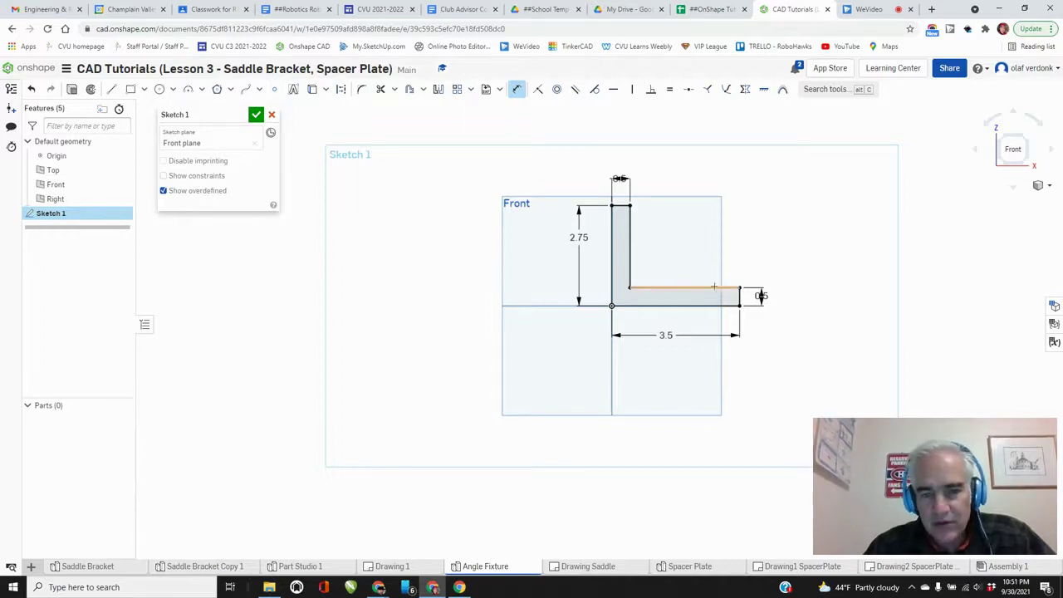
right_drag(782, 260, 766, 263)
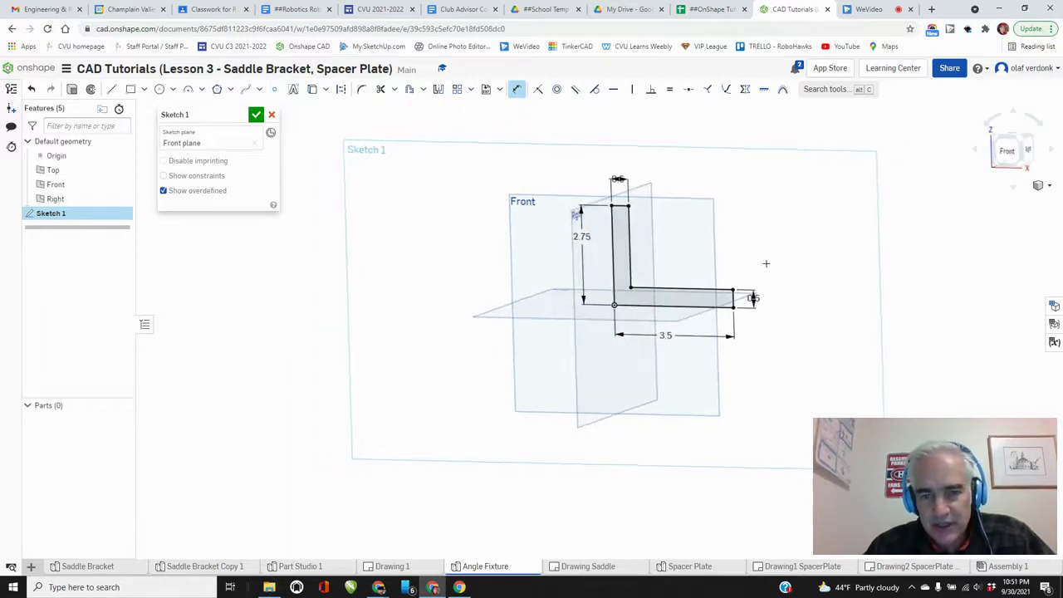
click(1001, 151)
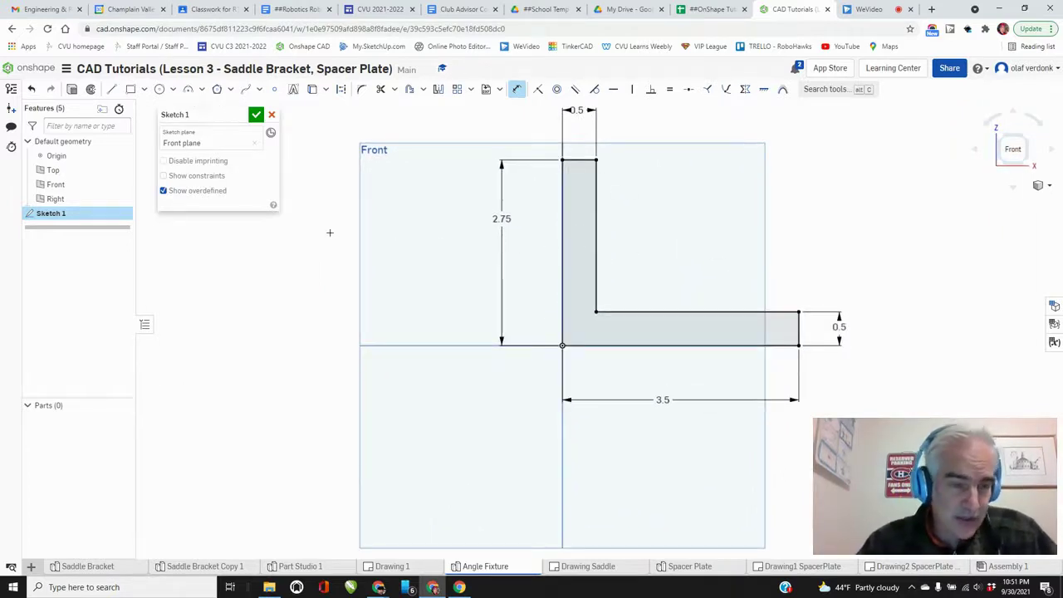
Accept and hide Sketch 1, then start Sketch 2 on the Front plane
click(255, 116)
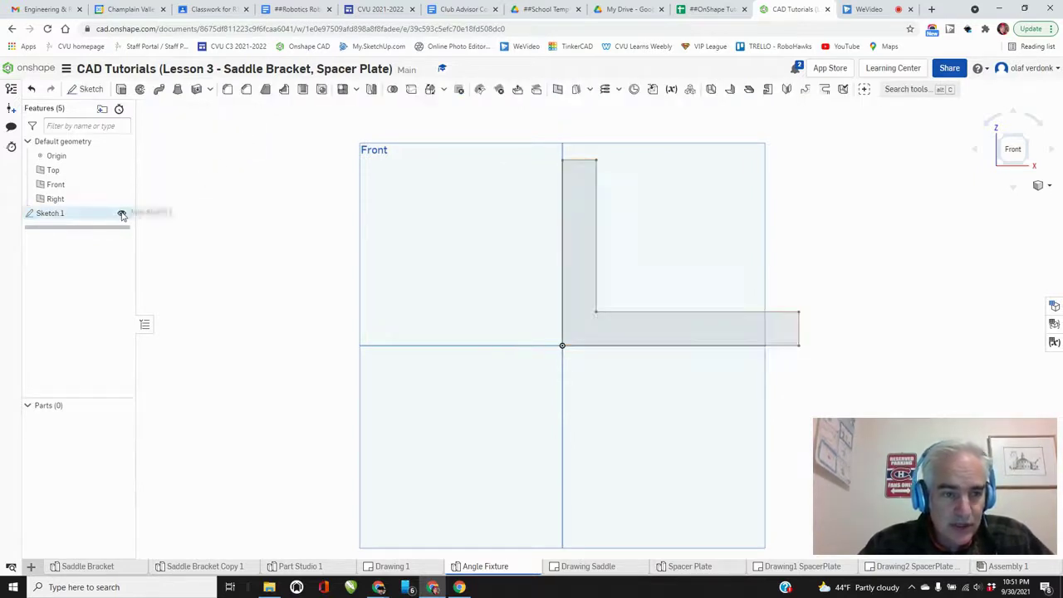
click(122, 213)
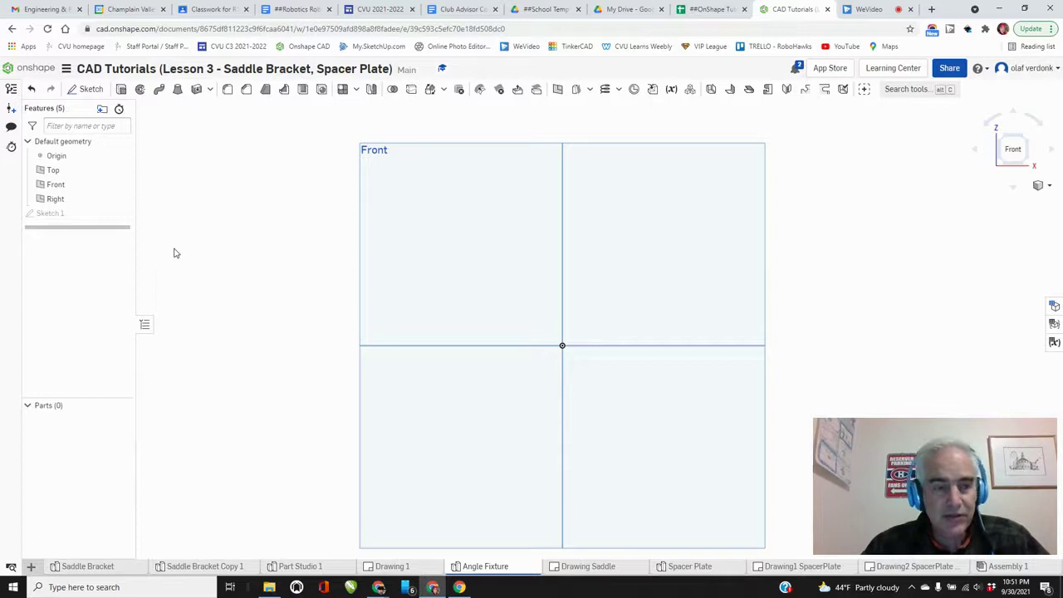
click(87, 91)
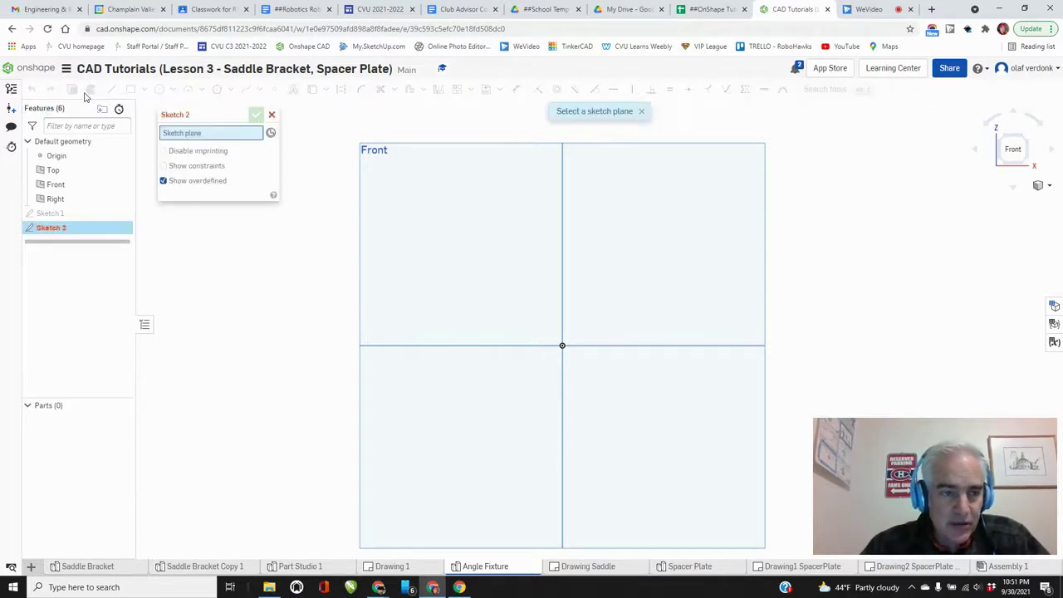
click(397, 208)
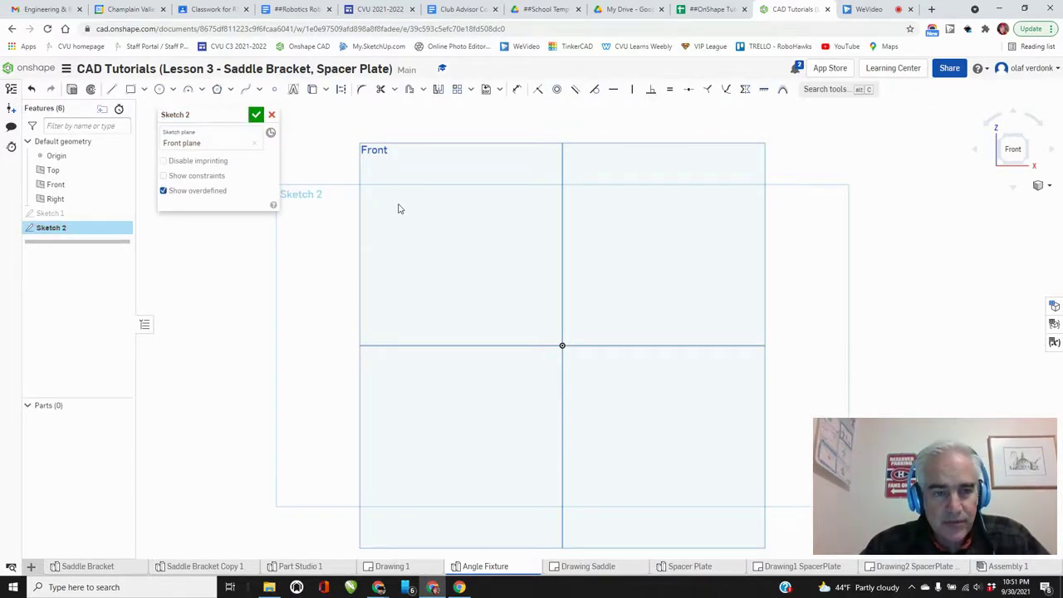
Draw a 3.5 × 0.5 corner rectangle from the origin for the base
click(131, 91)
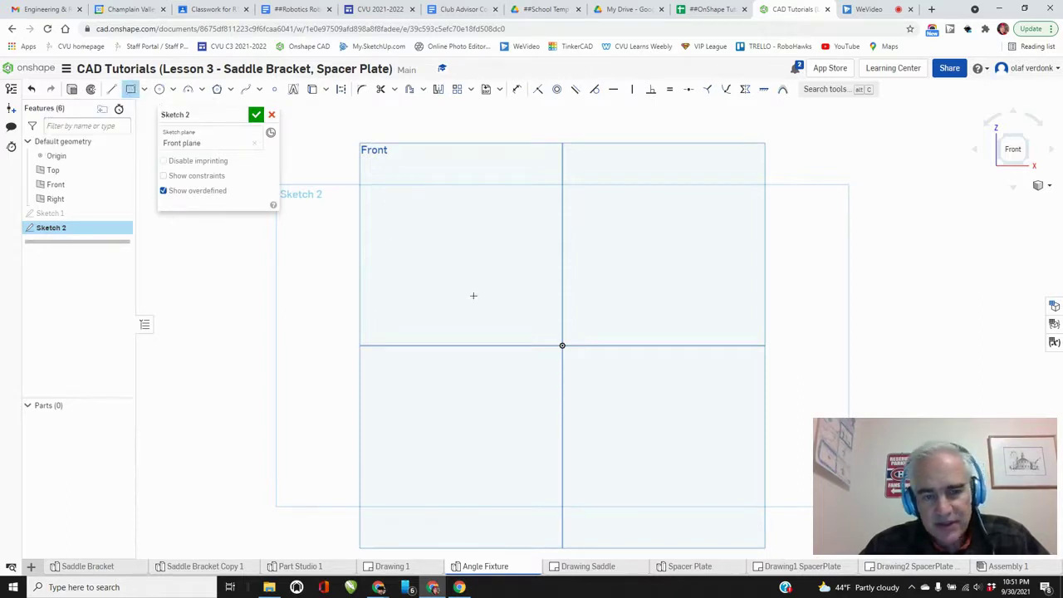
click(562, 345)
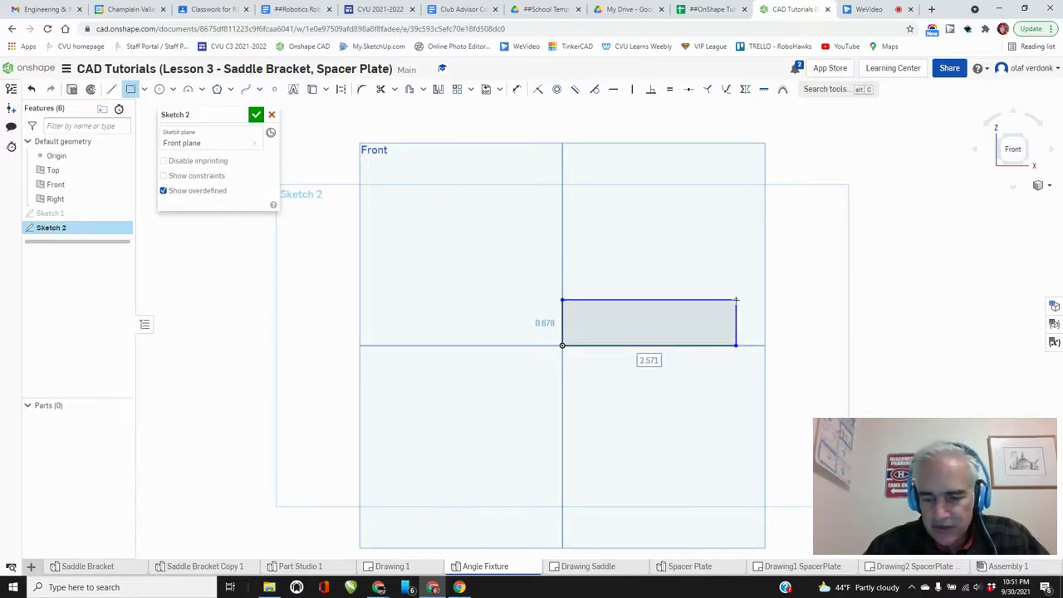
text(3.5)
key(Tab)
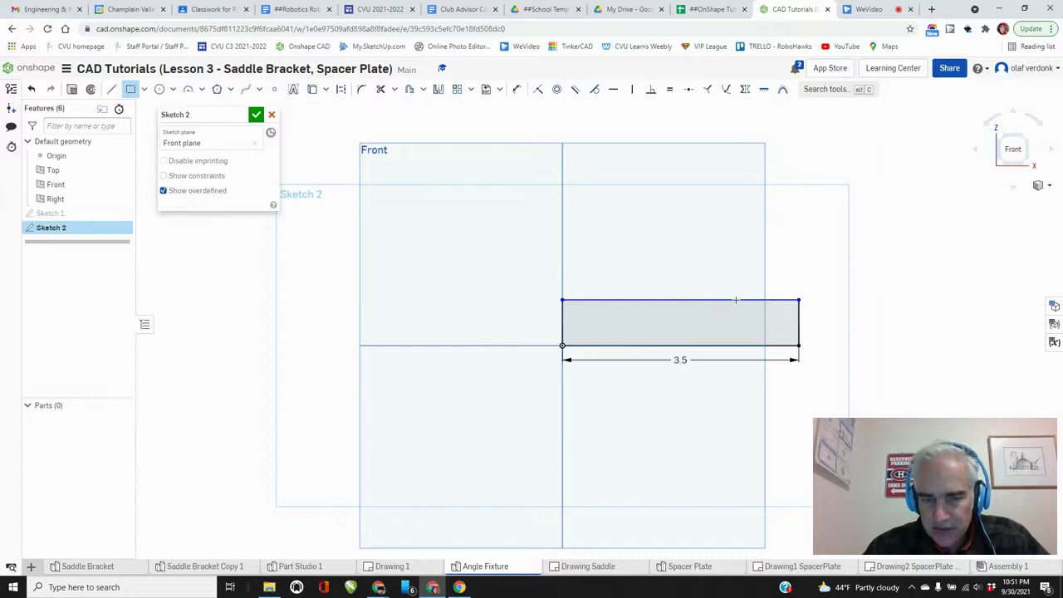
text(0.5)
key(Return)
Draw a 0.5 × 2.75 upright rectangle from the origin corner
click(562, 345)
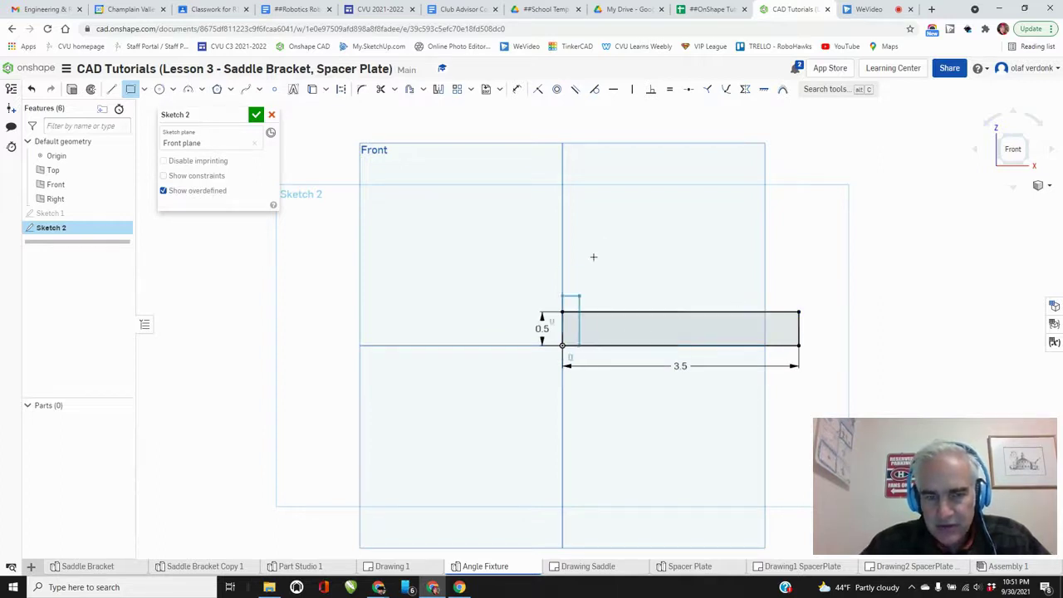
click(601, 178)
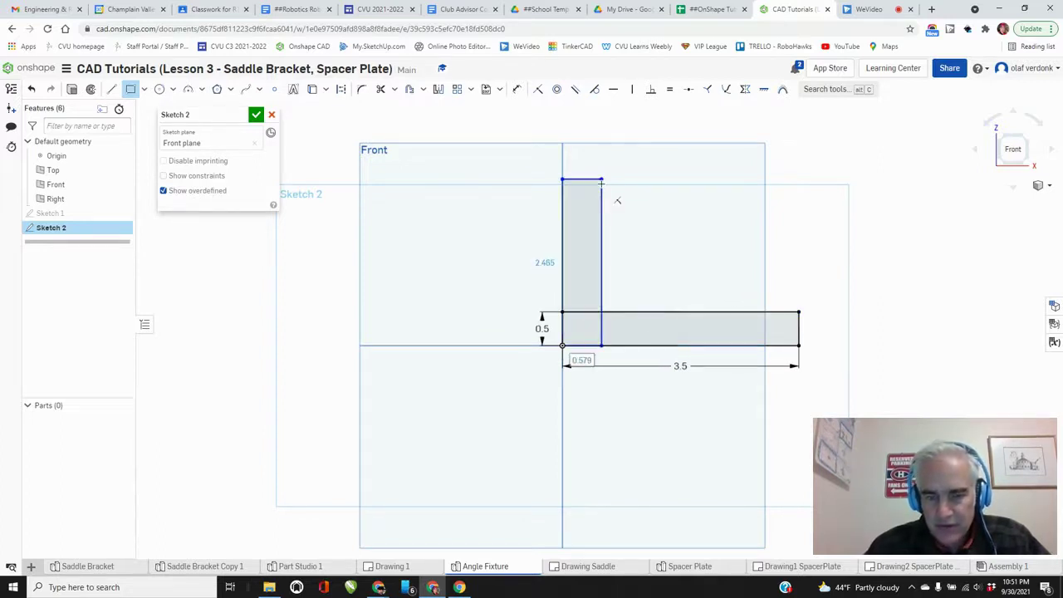
text(0.5)
key(Return)
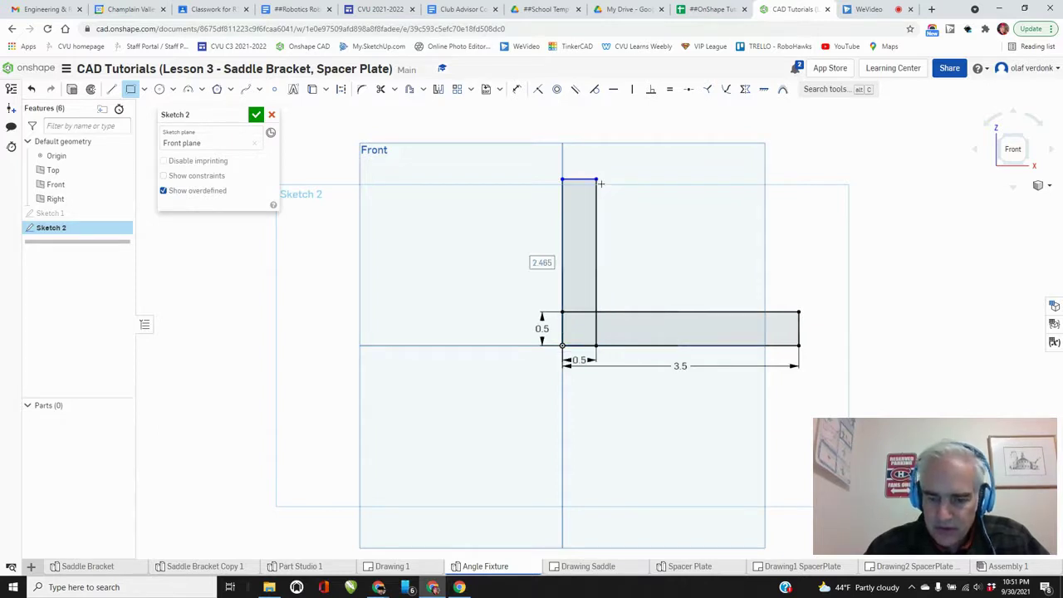
text(2.75)
key(Return)
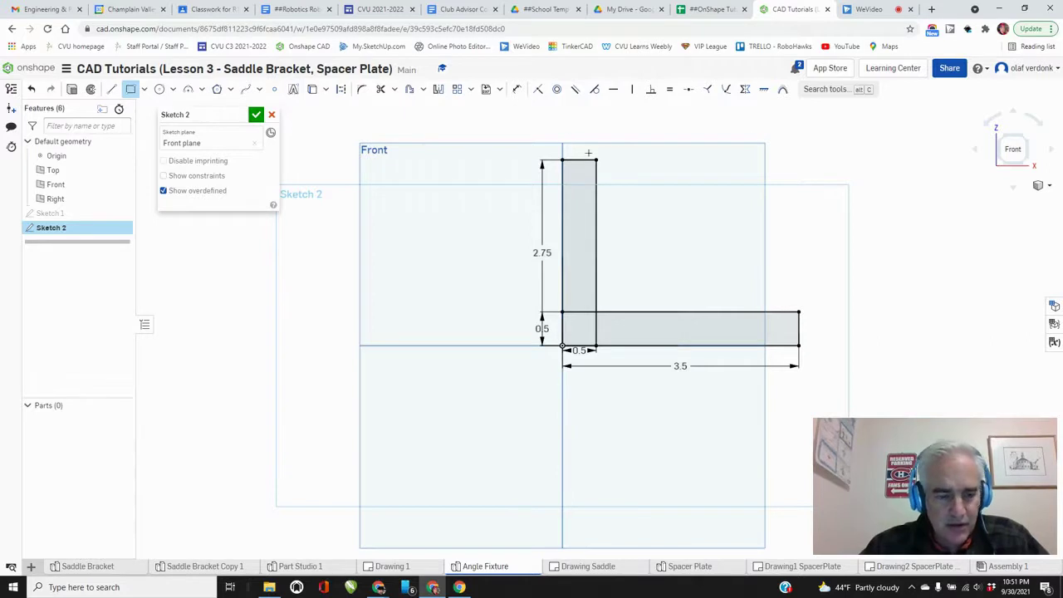
key(Escape)
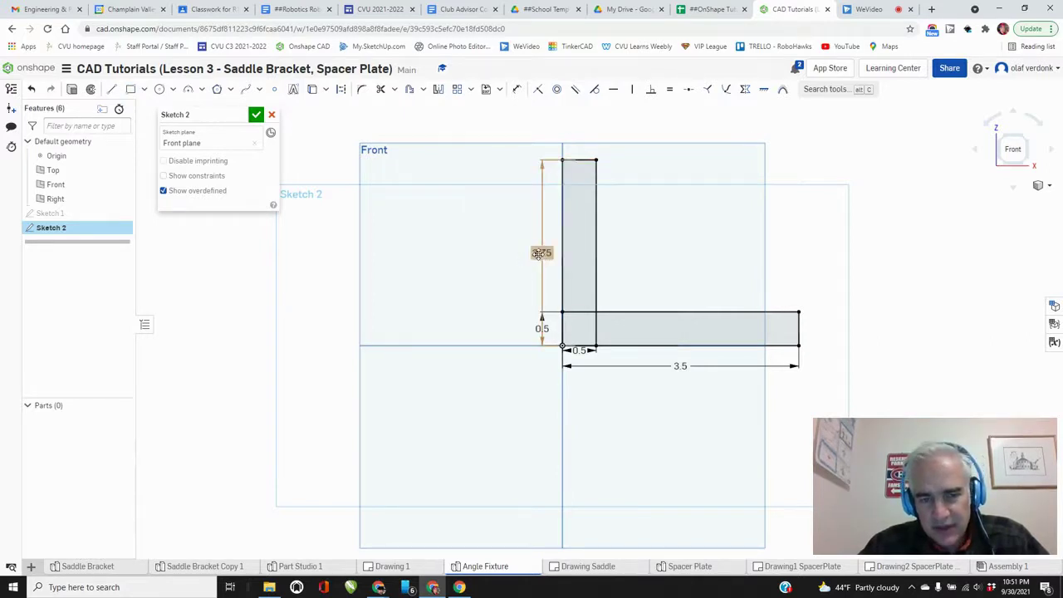
Move the 2.75, 3.5 and both 0.5 dimensions clear of the shape
drag(541, 253, 503, 254)
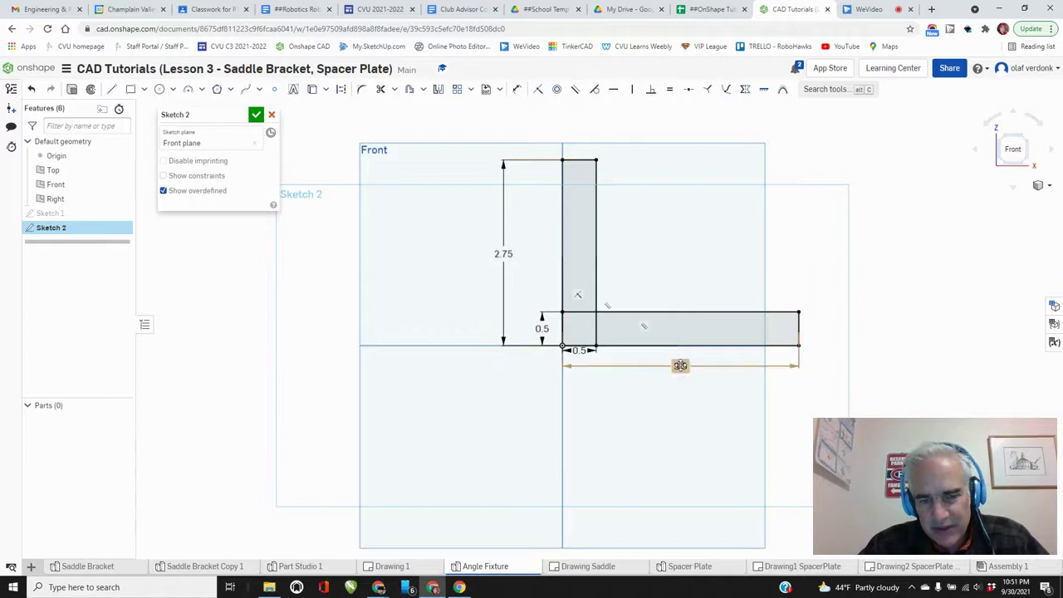
drag(680, 366, 681, 390)
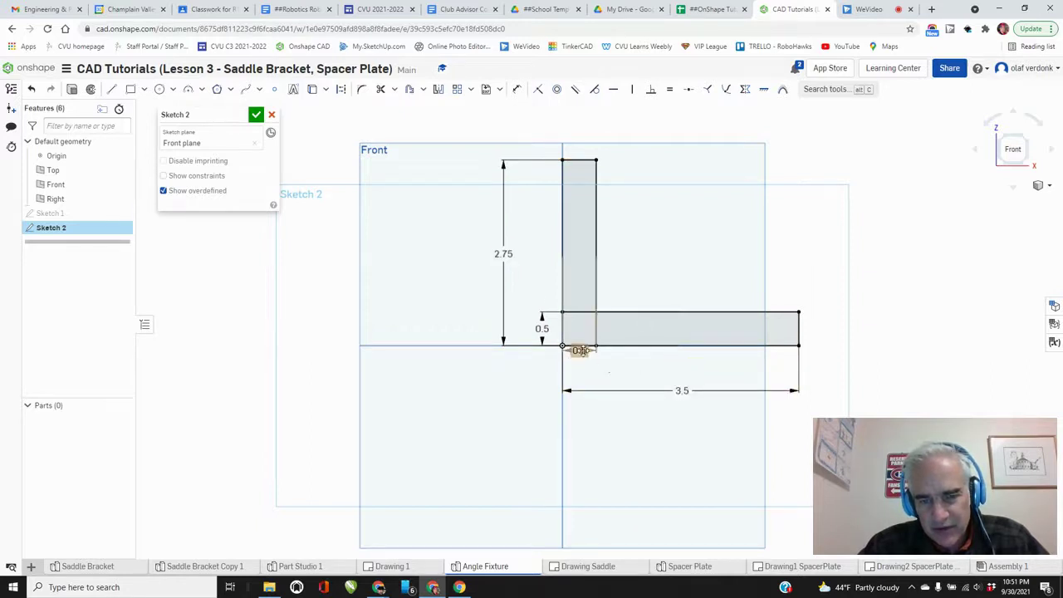
drag(581, 358, 579, 371)
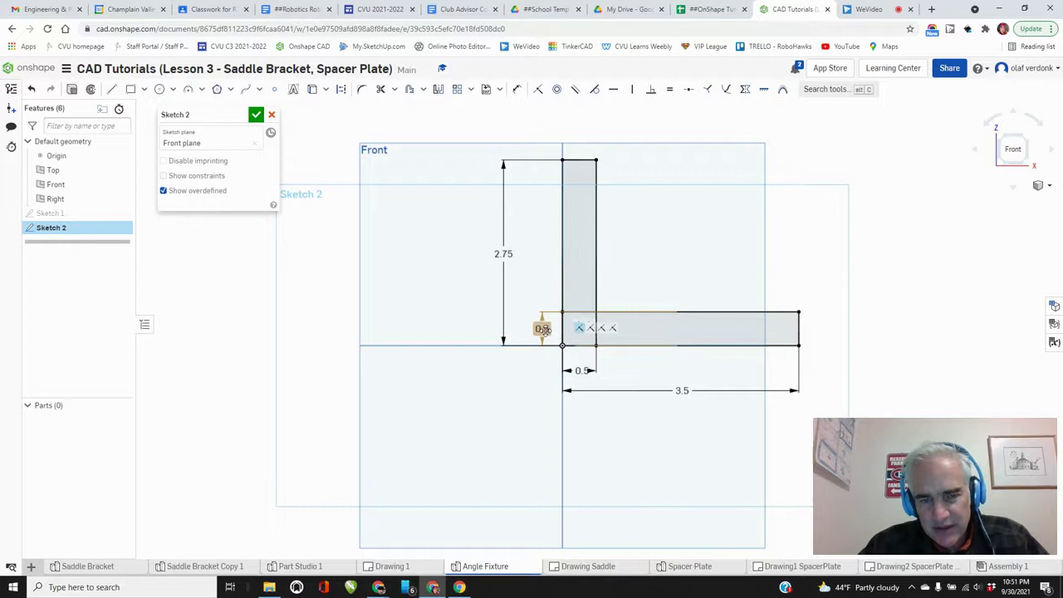
drag(540, 328, 525, 327)
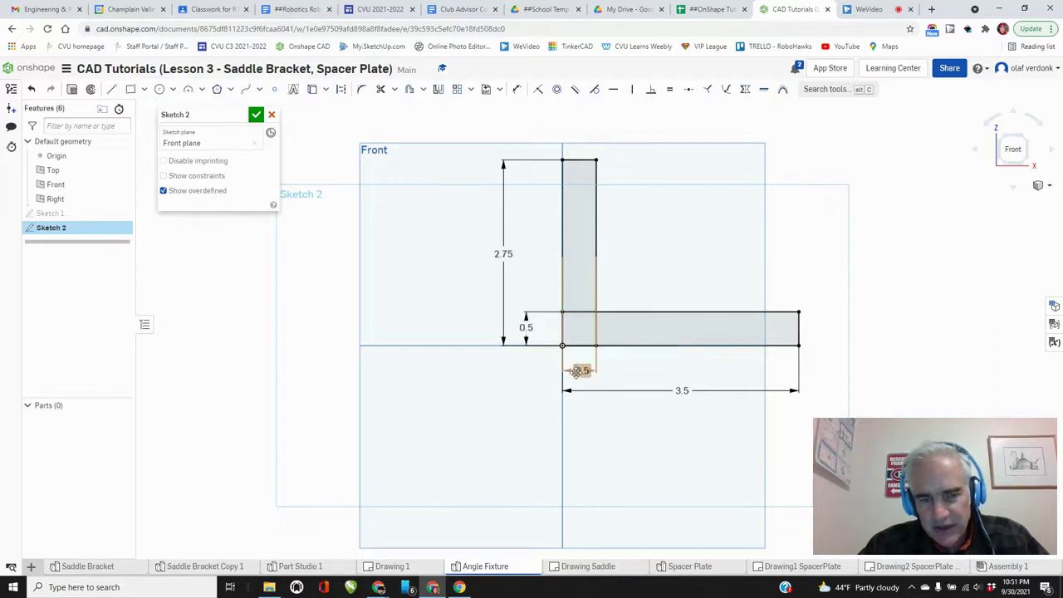
Try 0.75 for the upright width, restore it to 0.5, and accept Sketch 2
double_click(578, 371)
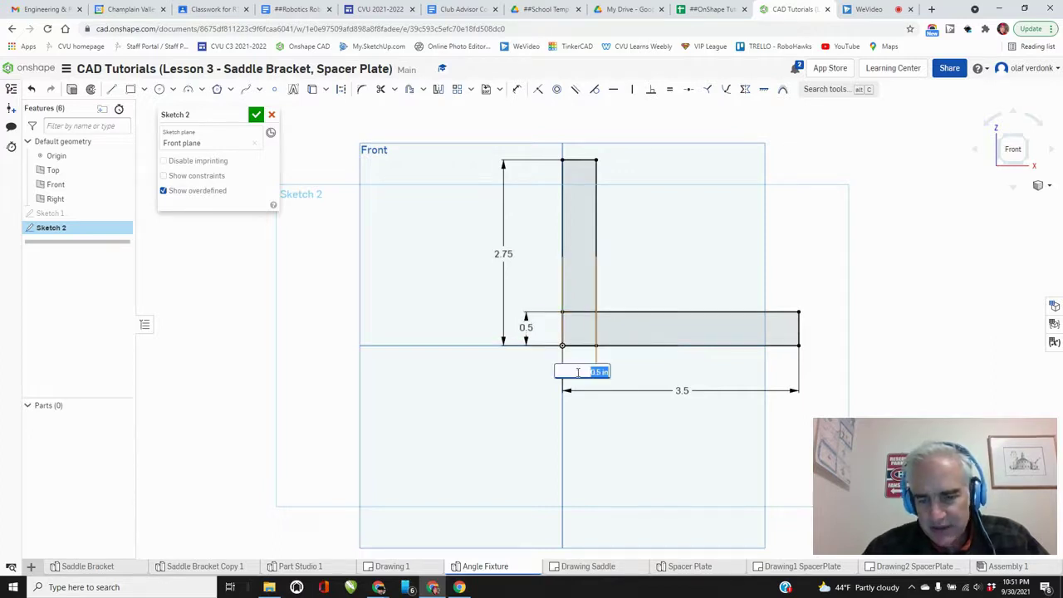
key(BackSpace)
text(.75)
key(Return)
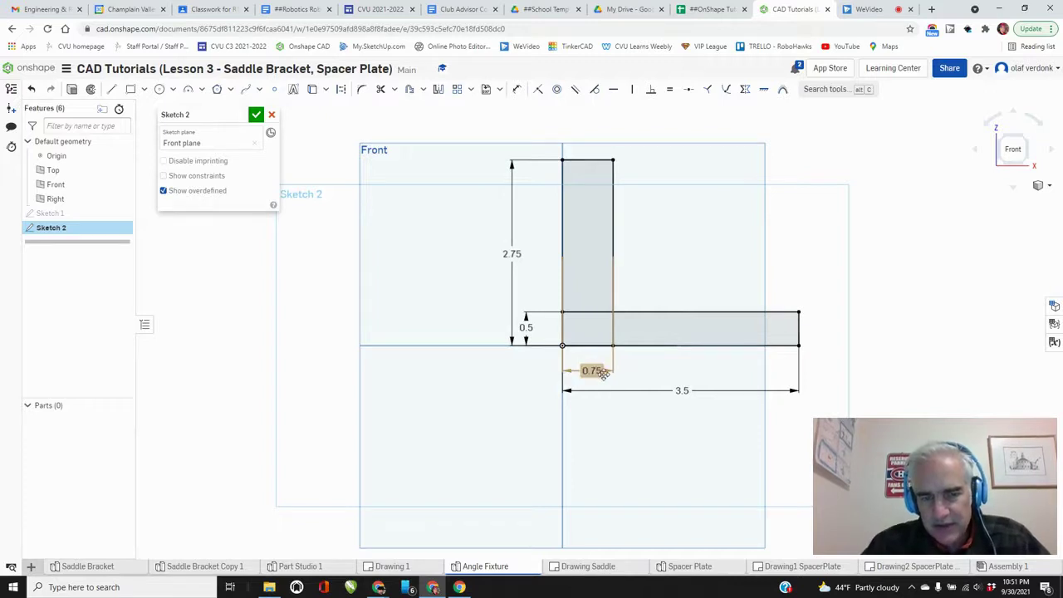
double_click(599, 371)
text(.5)
key(Return)
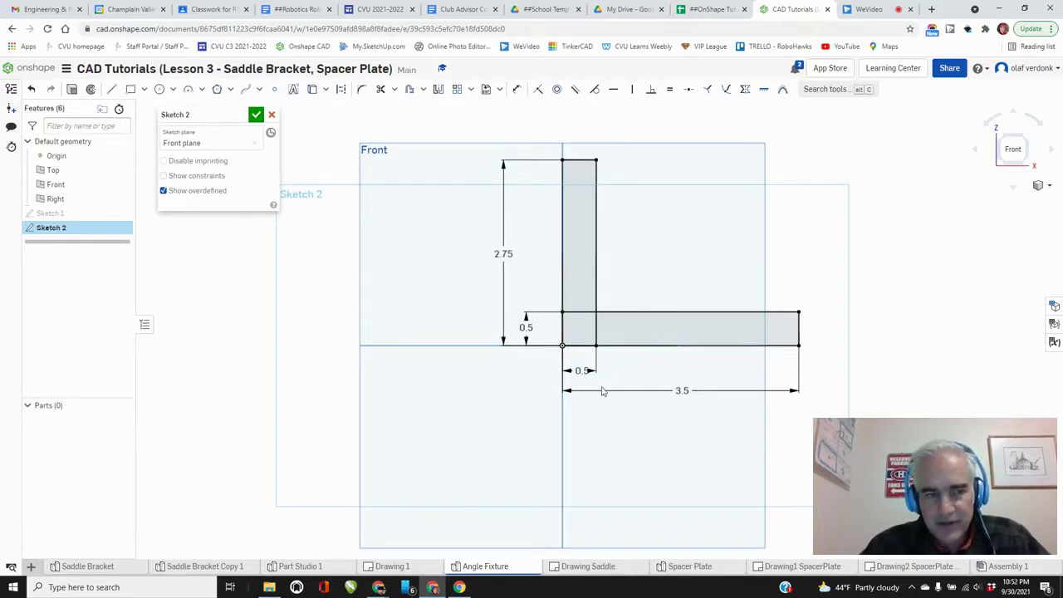
click(256, 115)
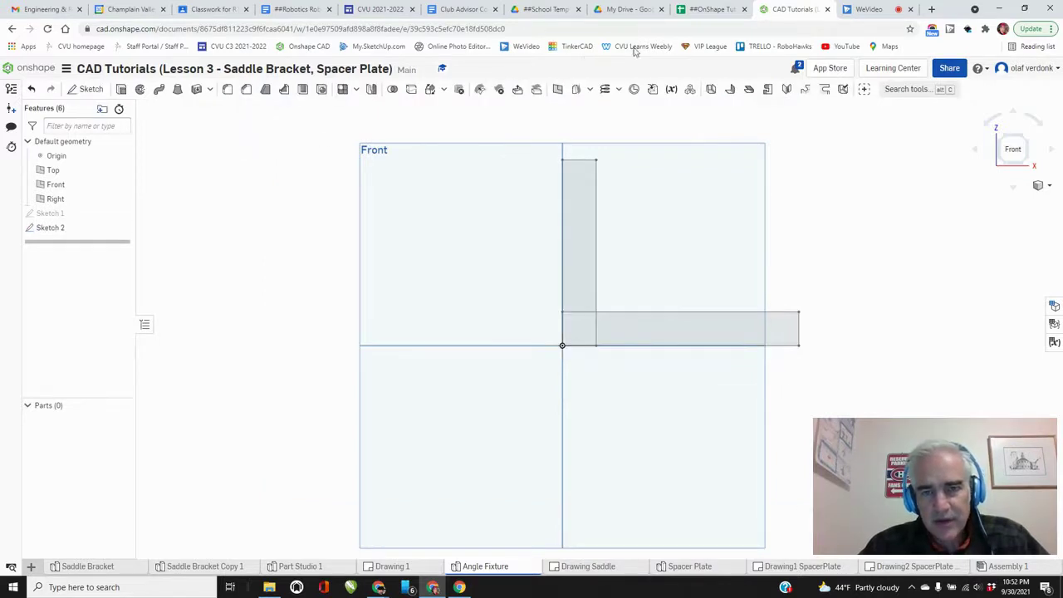
click(393, 566)
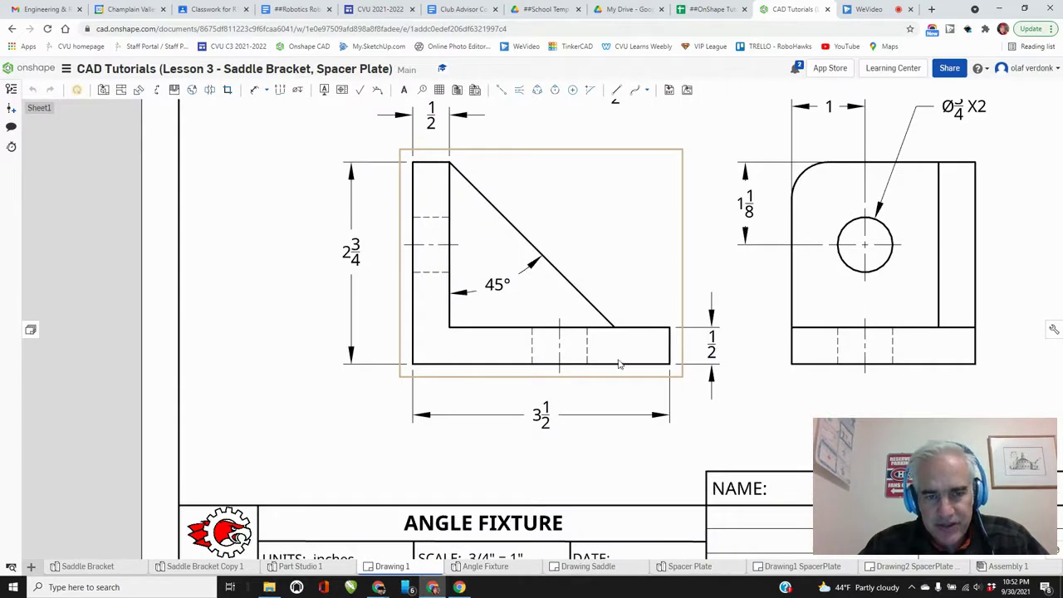
scroll(616, 371, down, 3)
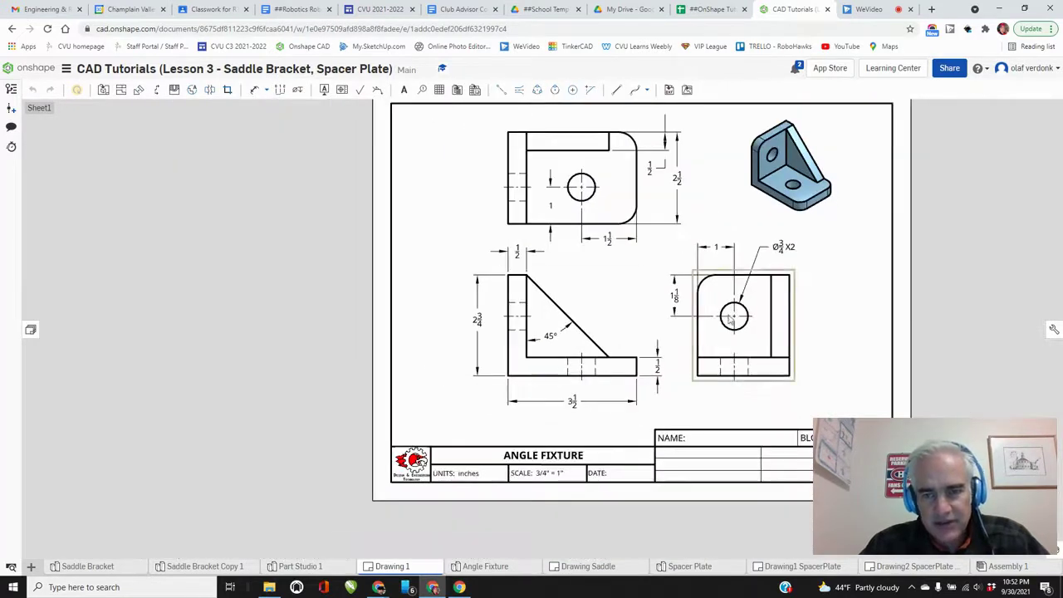
scroll(859, 166, up, 3)
scroll(671, 266, down, 3)
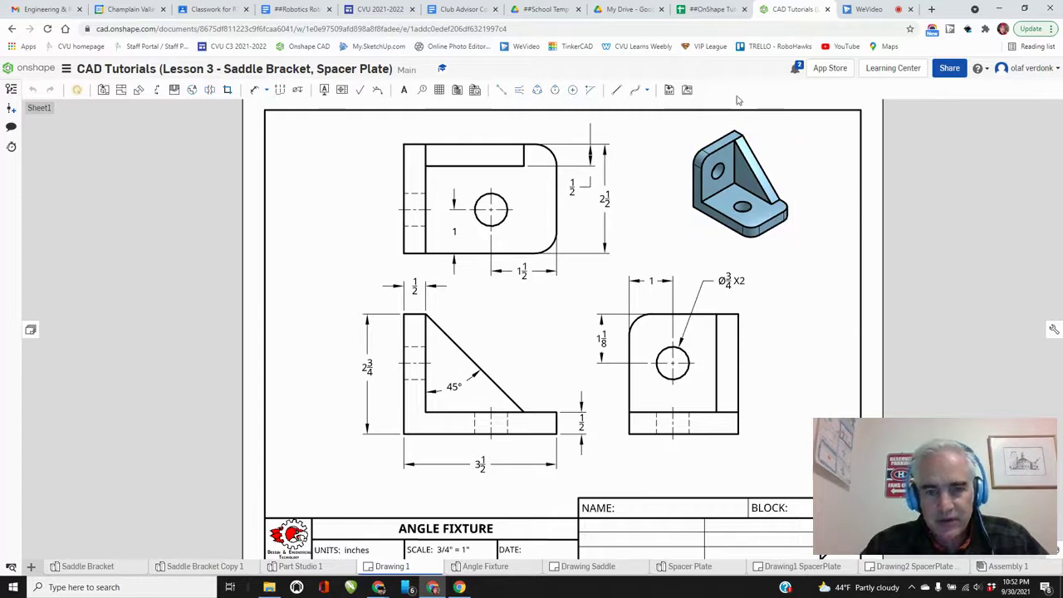
In isometric view, start an extrude of the three Sketch 2 regions
click(465, 566)
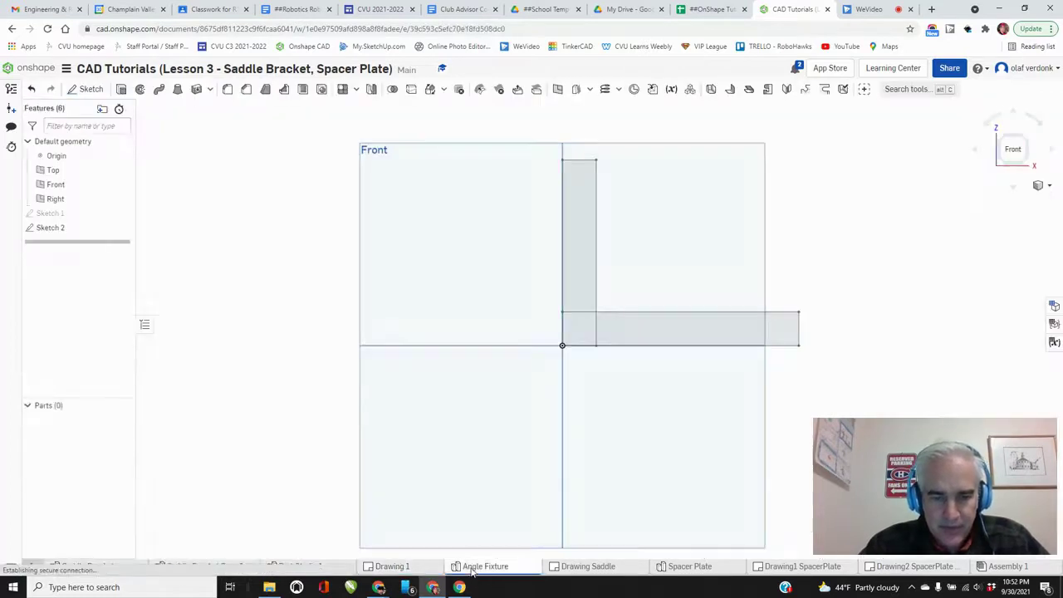
key(shift+7)
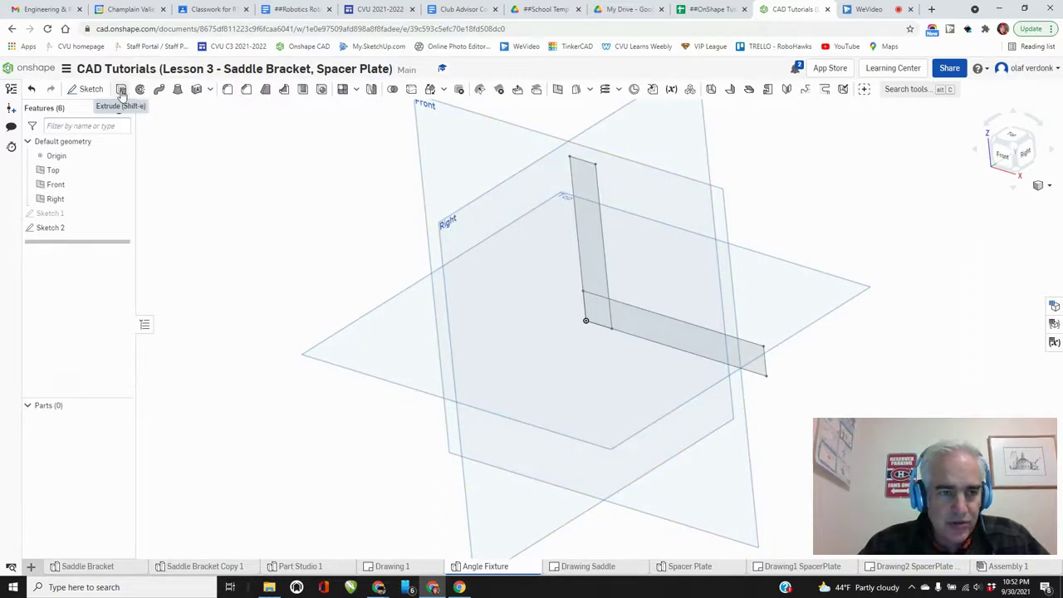
click(121, 90)
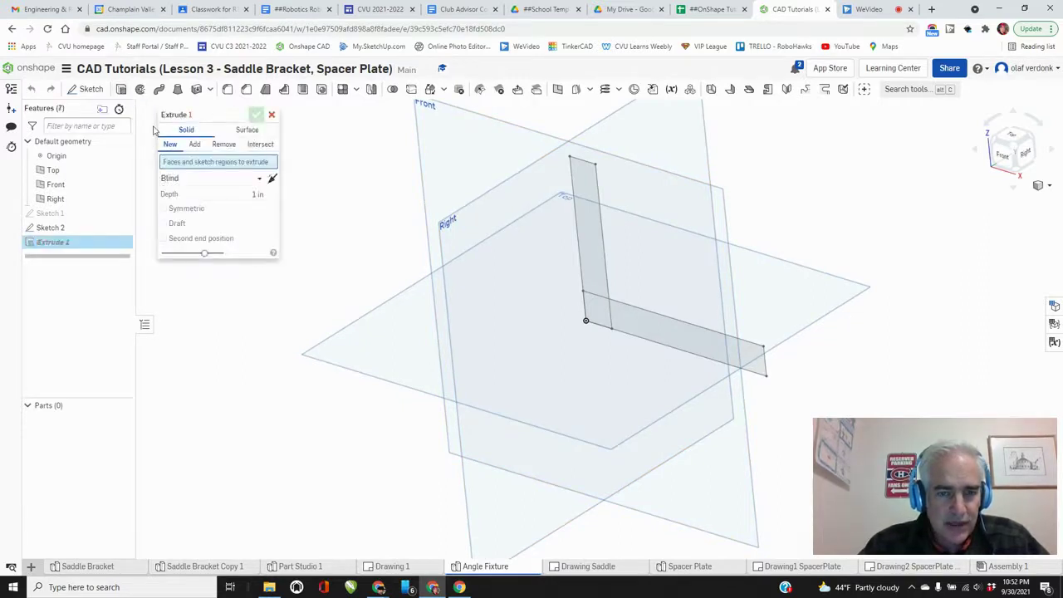
click(597, 318)
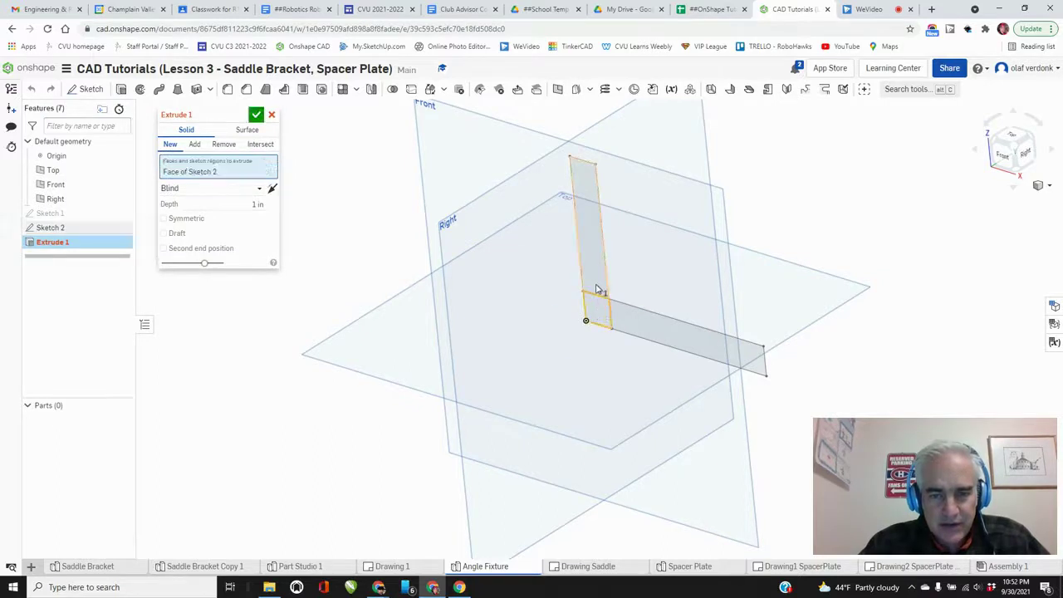
click(594, 273)
click(631, 324)
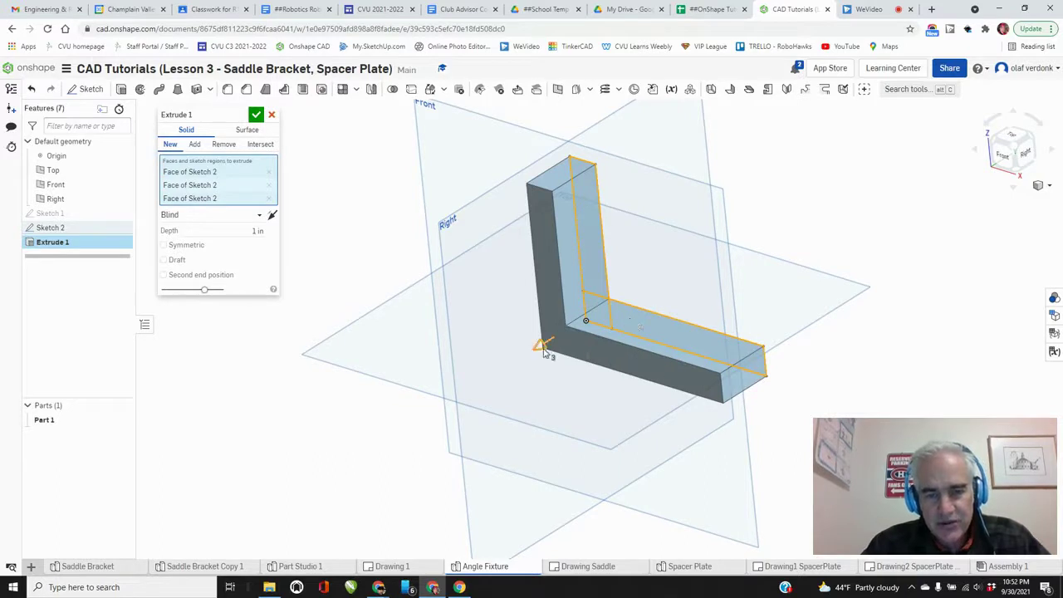
Flip the extrusion backward, set its depth to 2.5 in, and confirm
drag(540, 353, 509, 378)
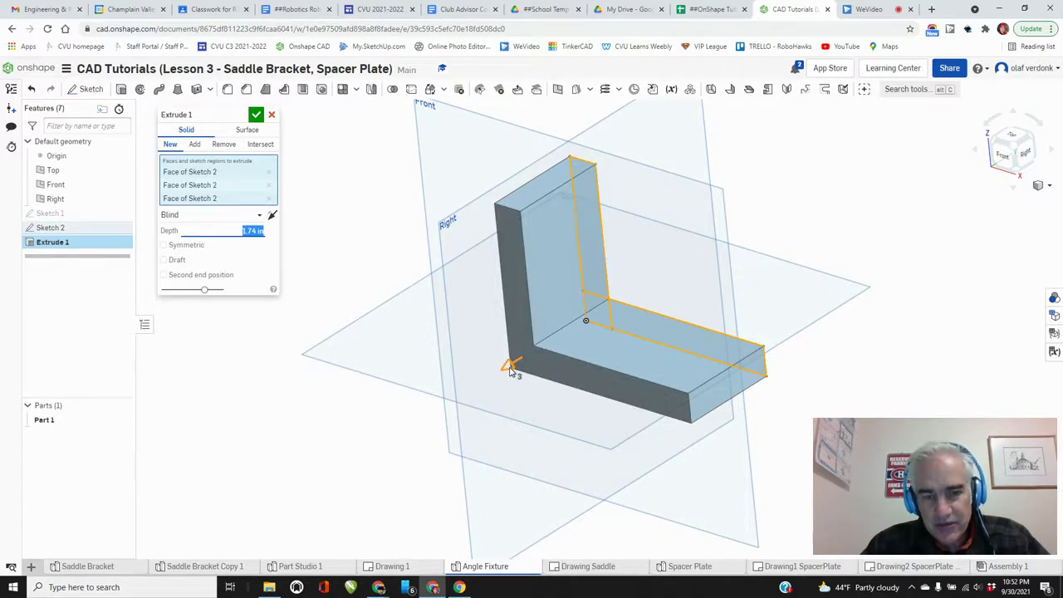
click(511, 371)
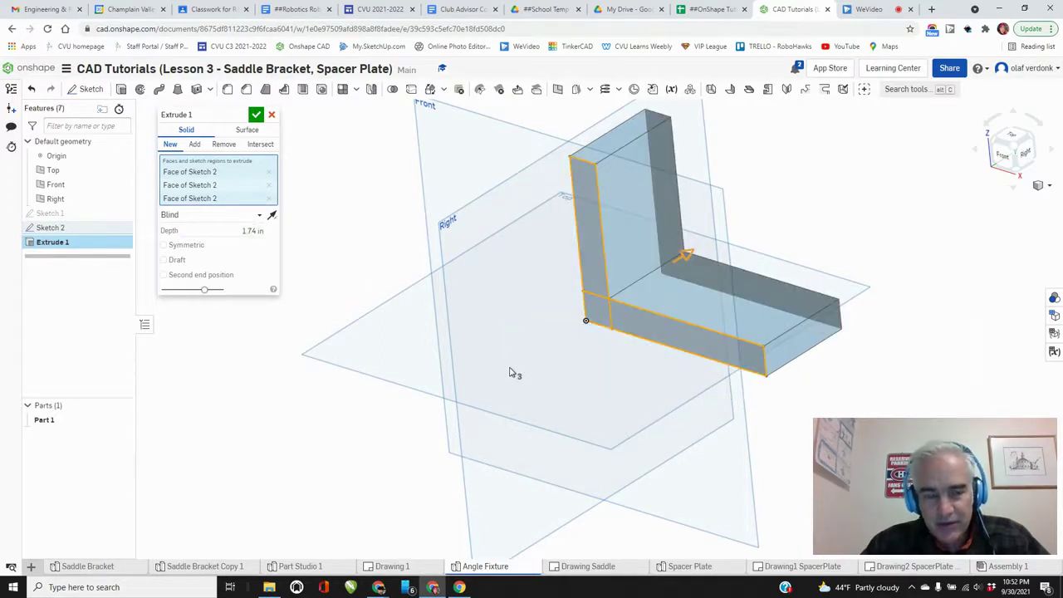
click(253, 230)
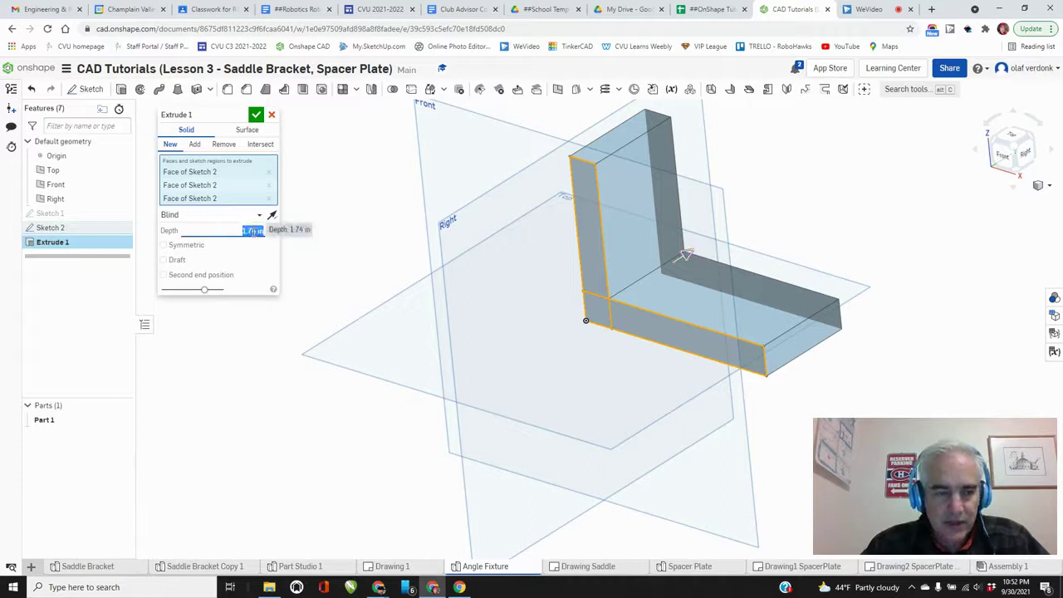
text(2.5)
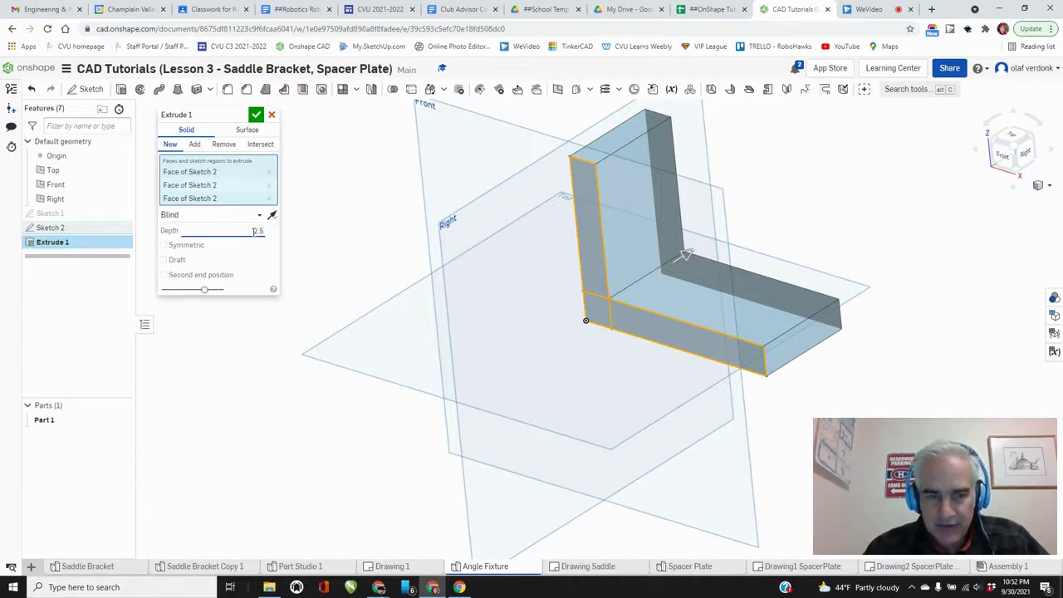
key(Return)
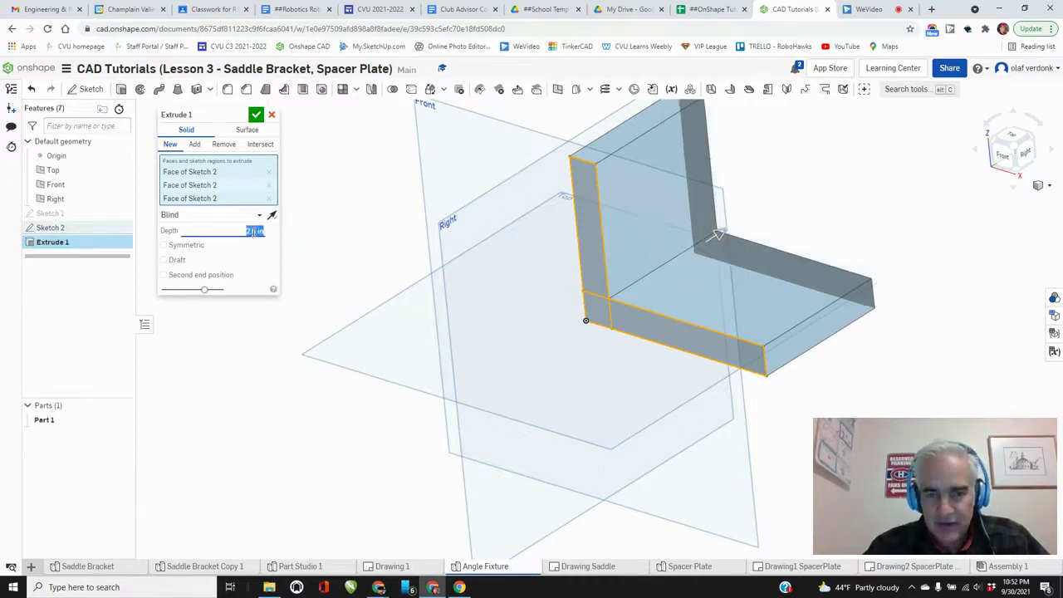
click(391, 567)
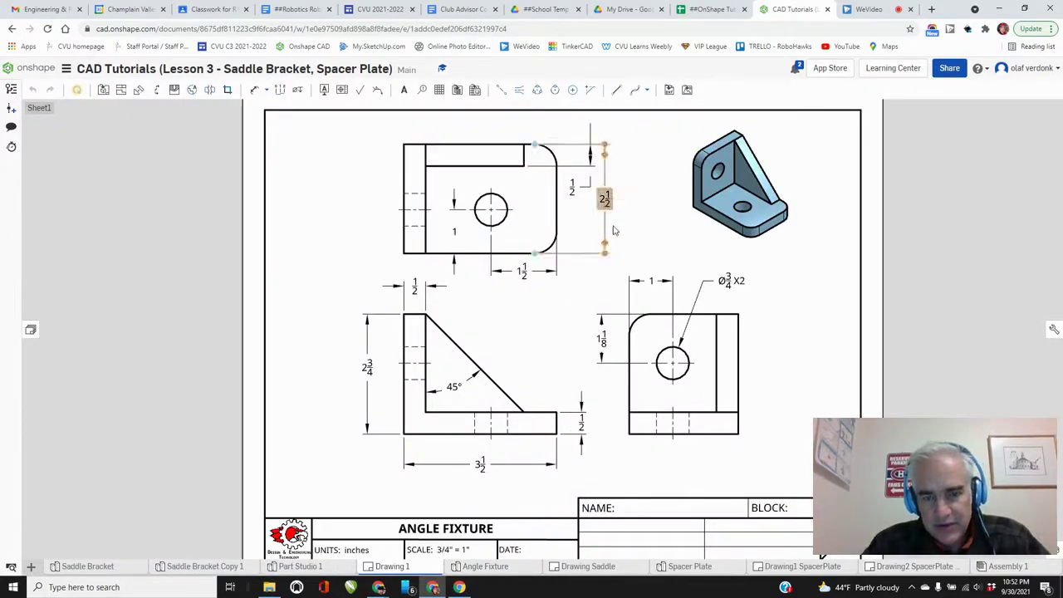
click(482, 567)
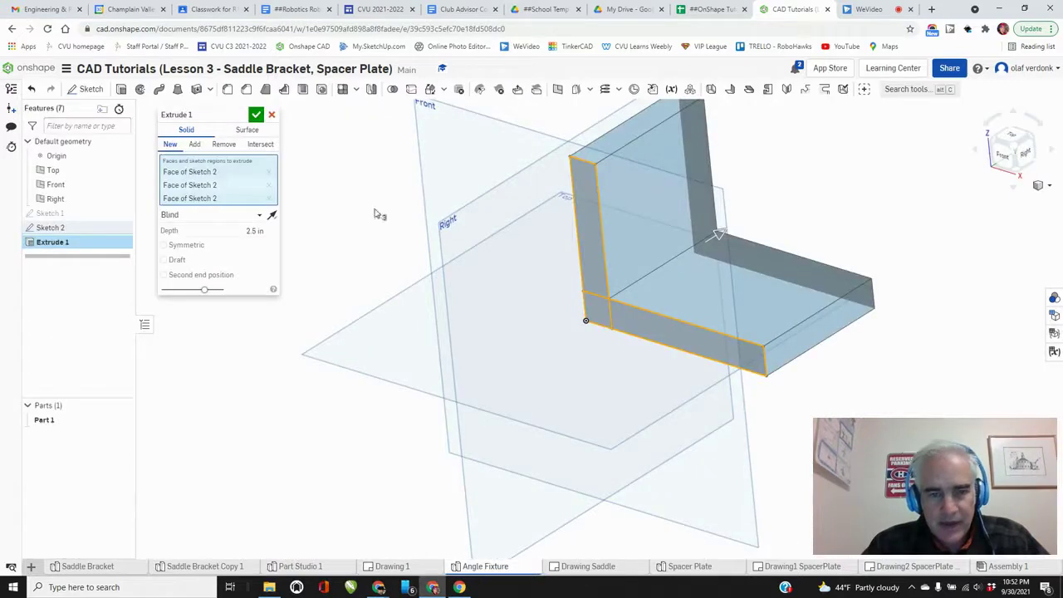
click(256, 116)
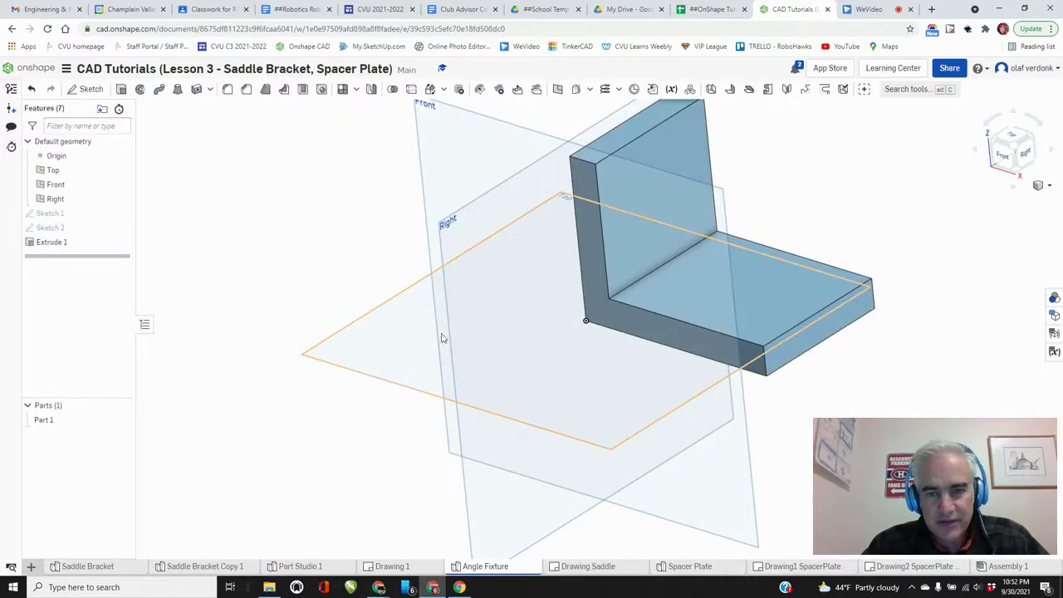
right_drag(441, 339, 441, 382)
scroll(501, 328, down, 2)
scroll(501, 328, up, 4)
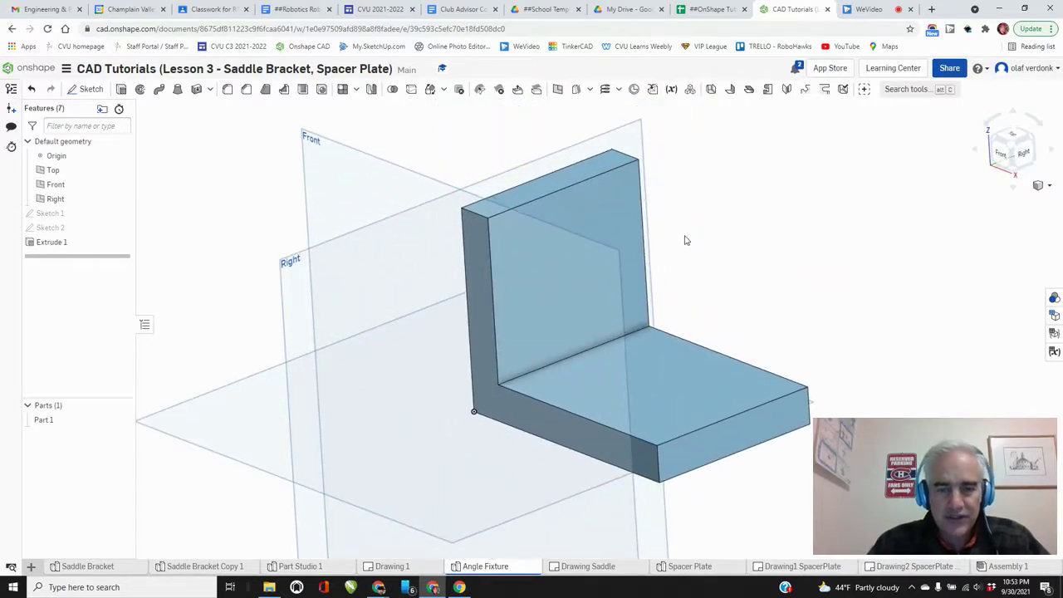
click(426, 570)
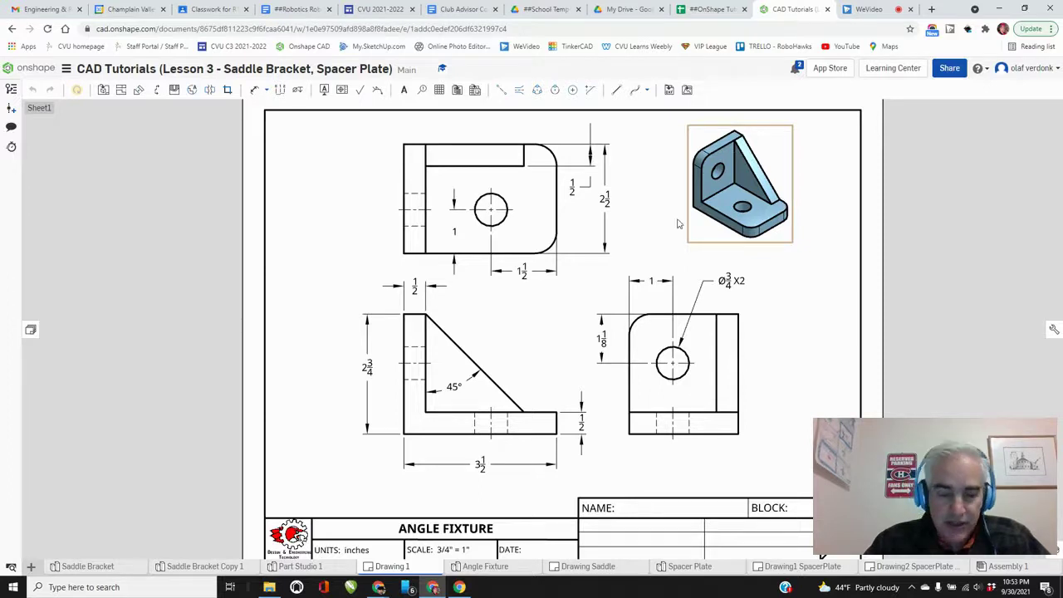
click(498, 571)
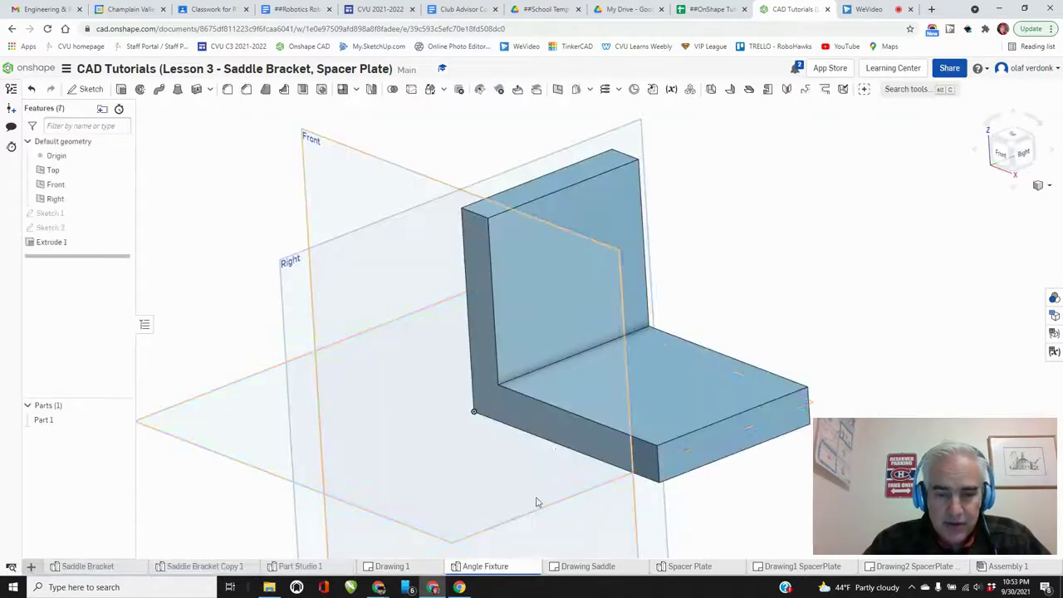
right_drag(709, 283, 652, 300)
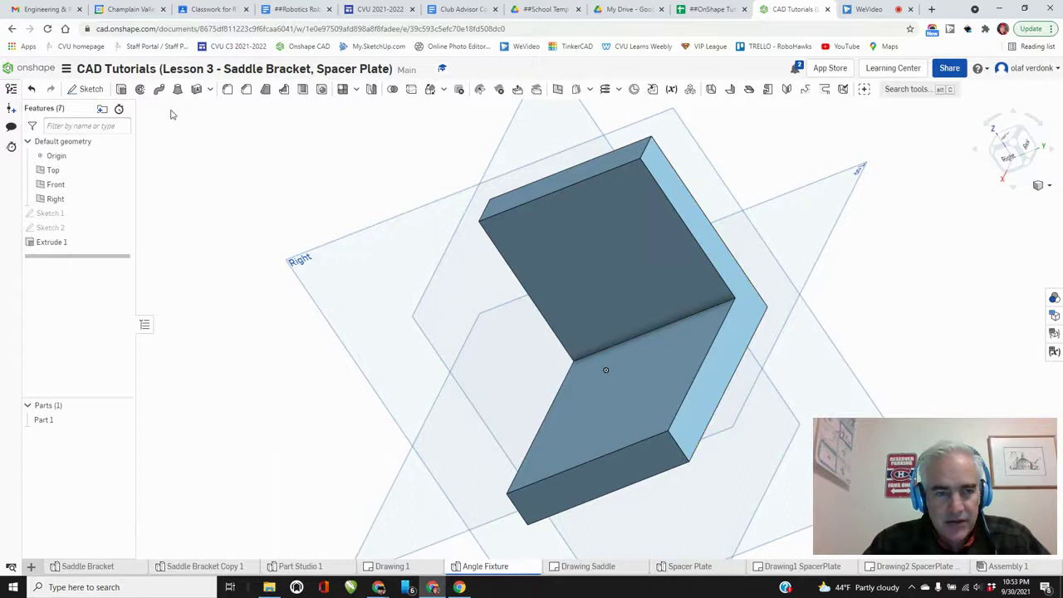
Start Sketch 3 on the bracket's L-shaped side face, viewed normal from the Back
click(96, 90)
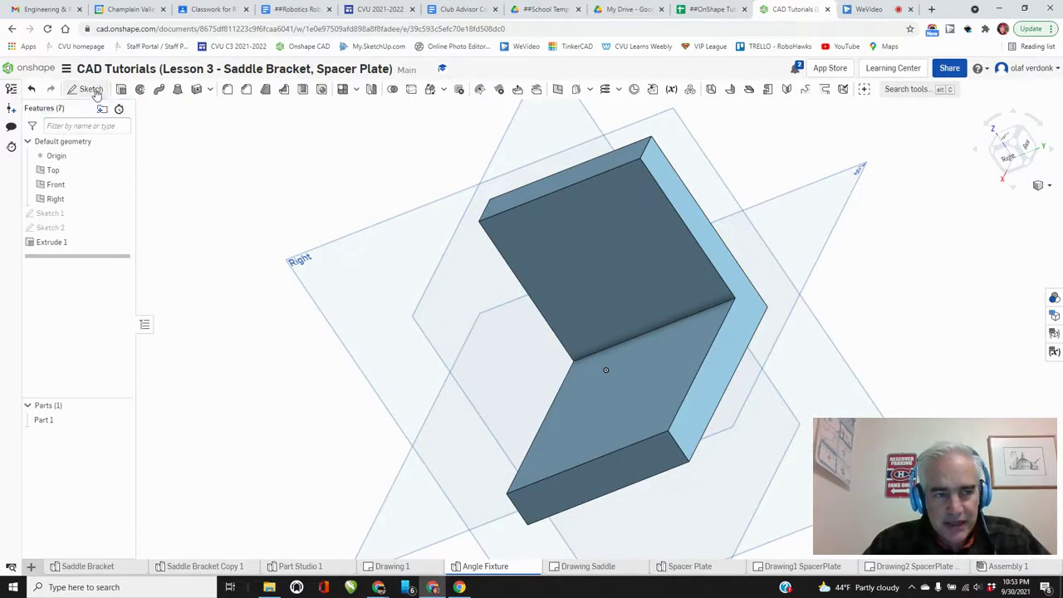
right_drag(301, 219, 353, 189)
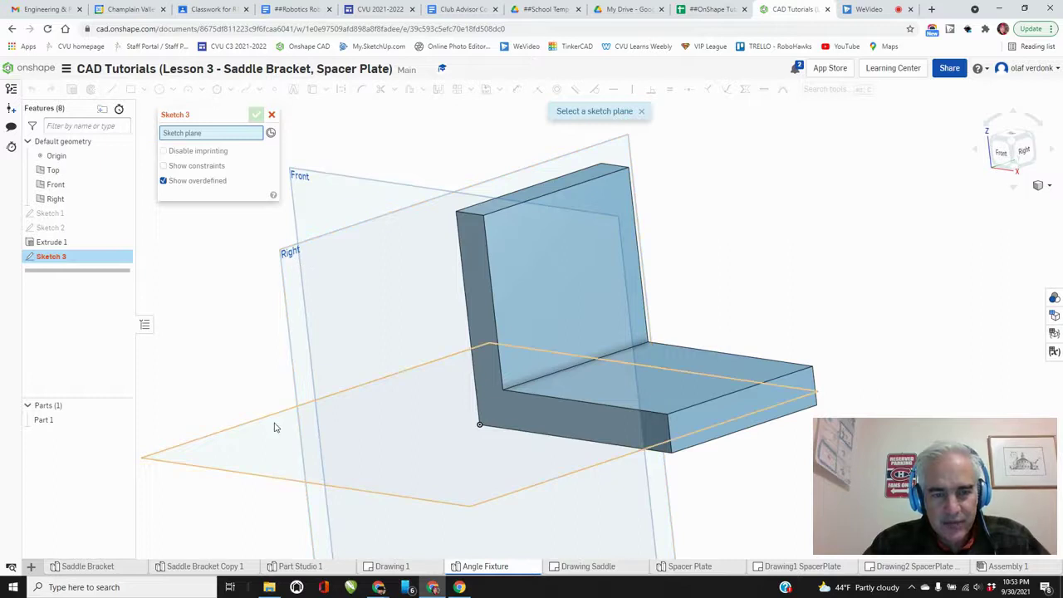
right_drag(690, 254, 622, 267)
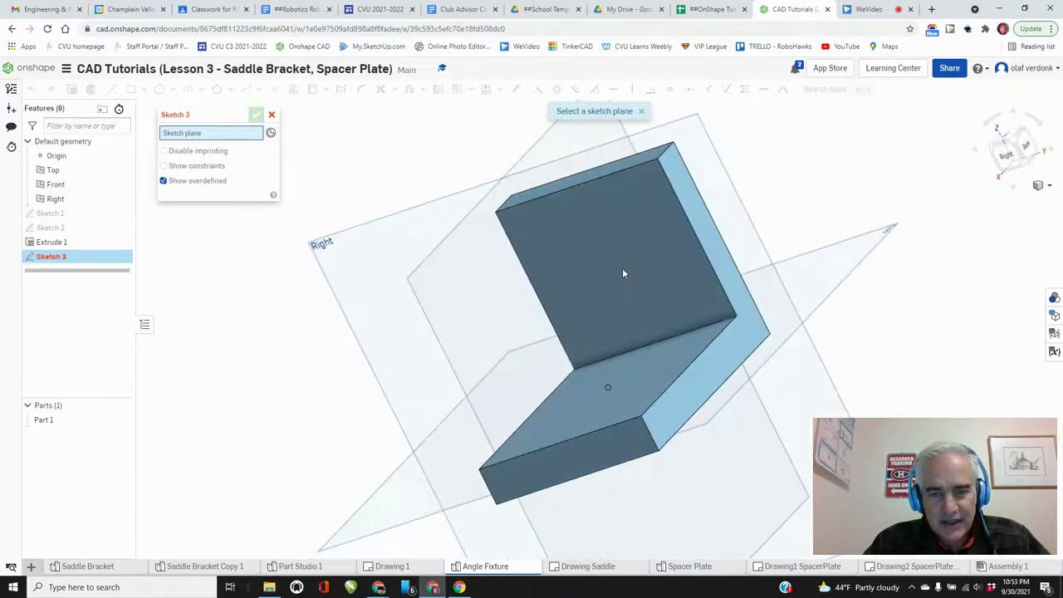
click(681, 192)
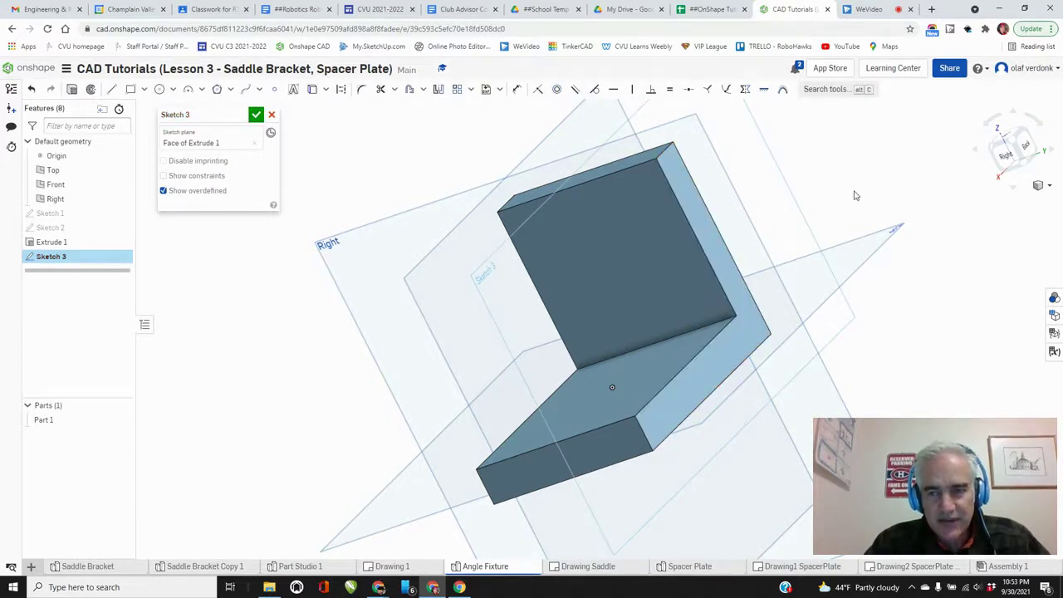
key(n)
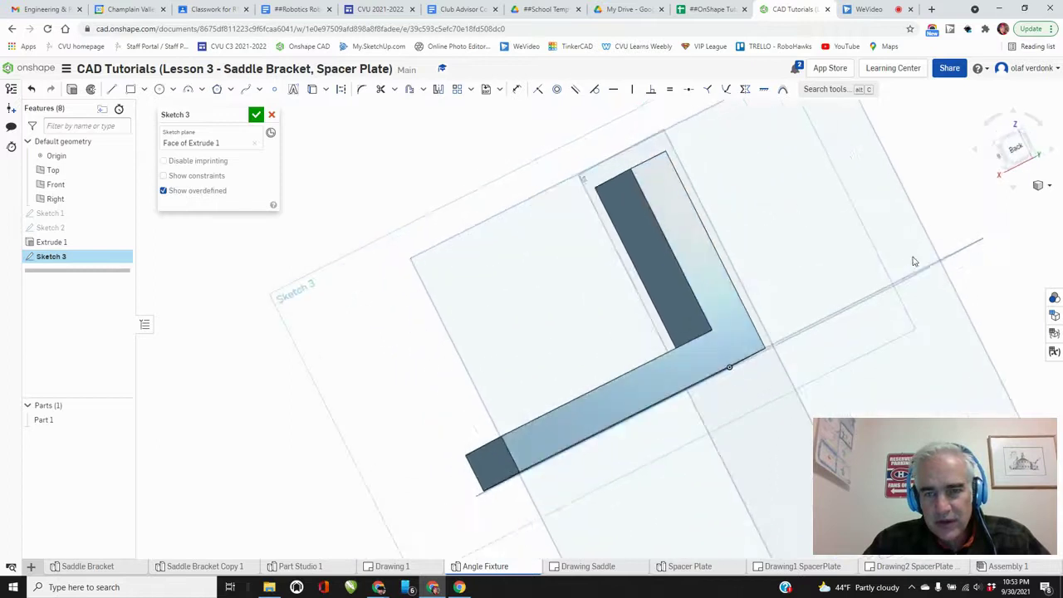
click(1016, 154)
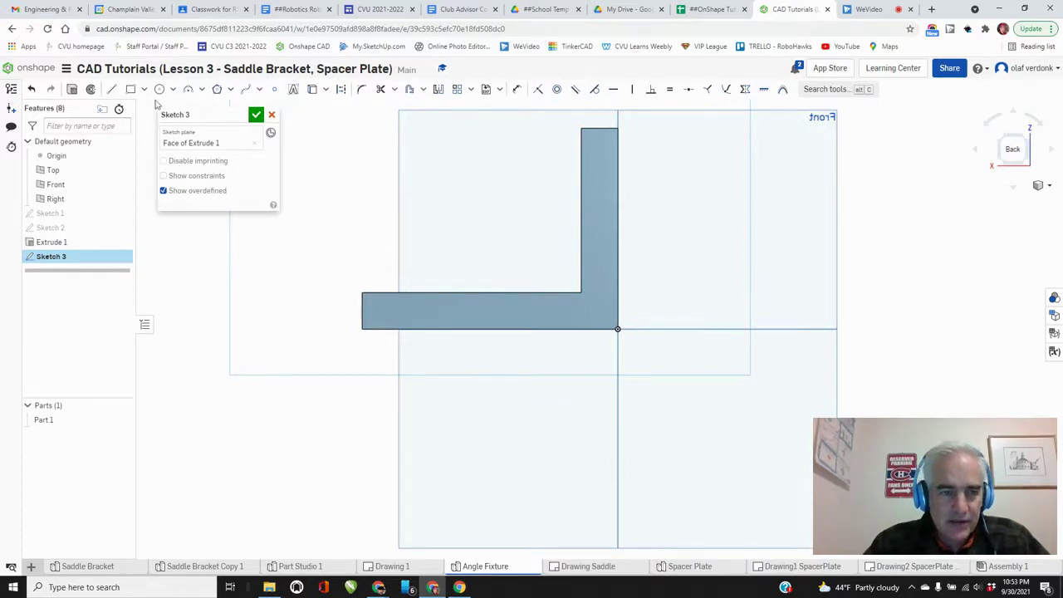
Draw the brace line from the upright's top corner down to the base leg, then check Drawing 1
click(111, 89)
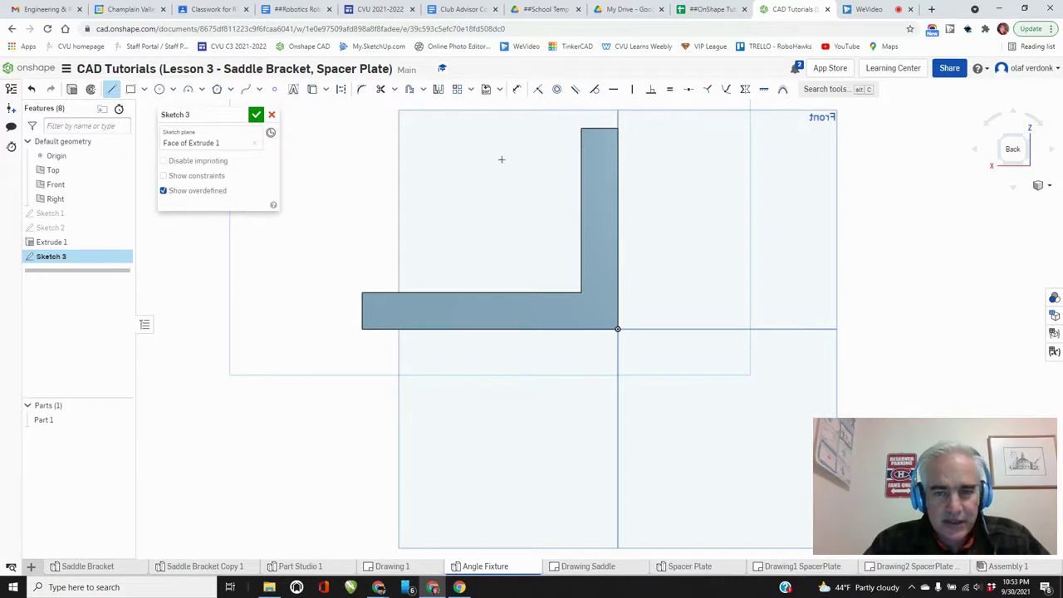
click(581, 129)
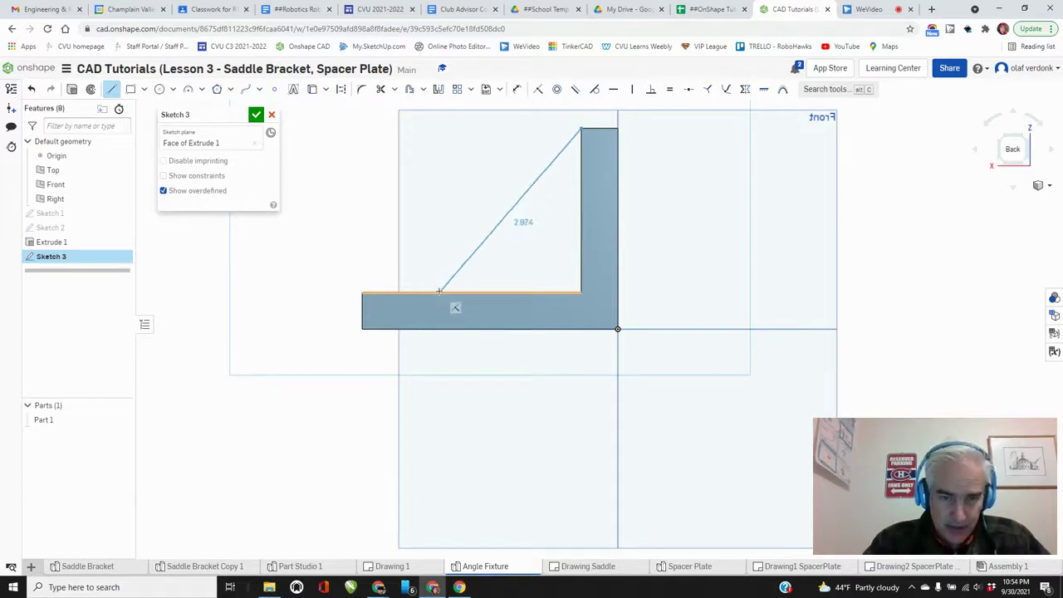
click(439, 290)
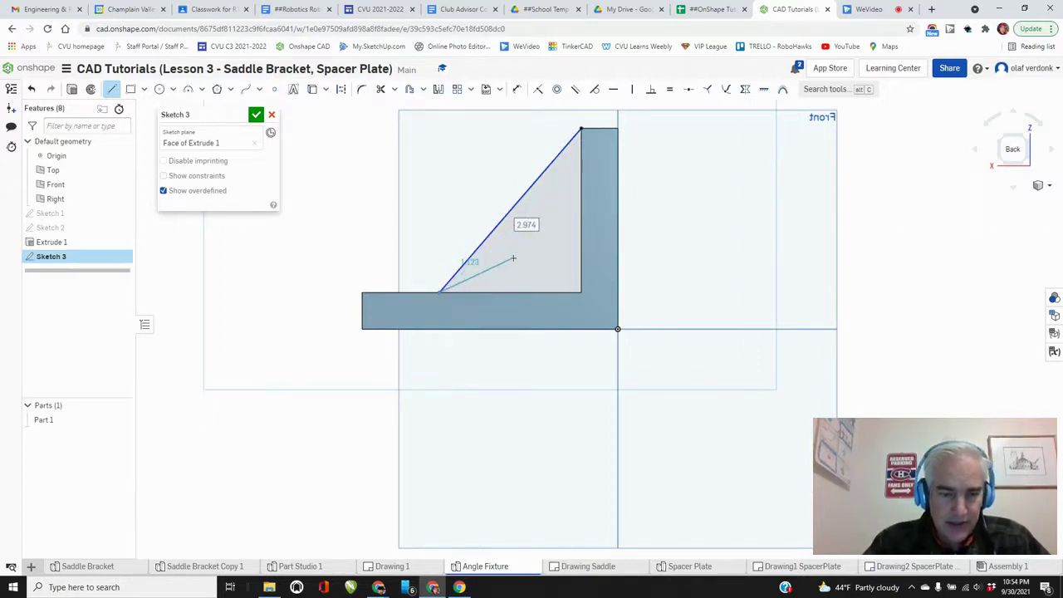
click(403, 566)
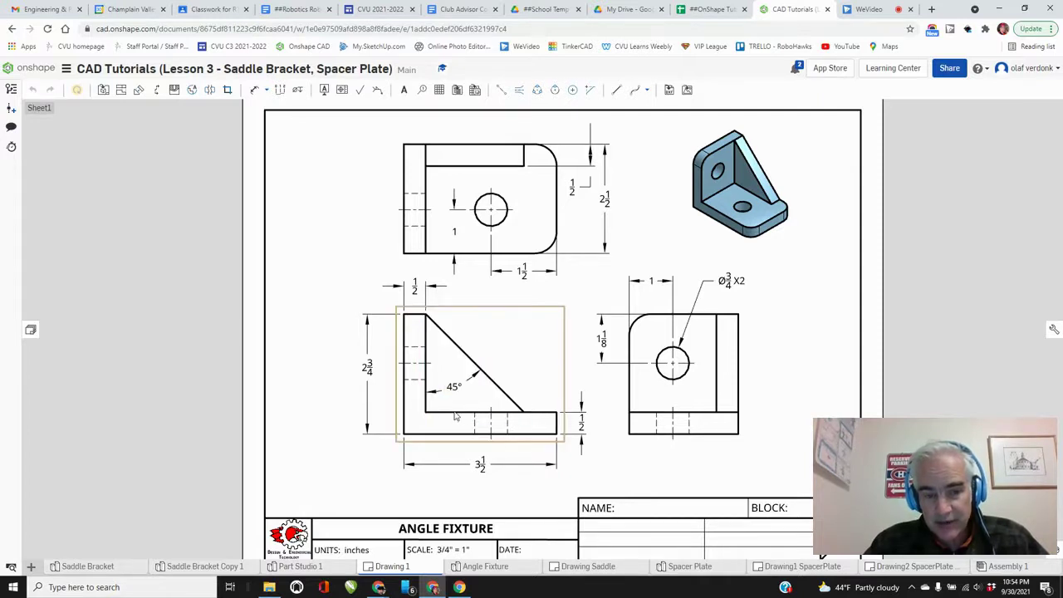
Dimension the brace diagonal at 45° from the vertical upright edge
click(481, 566)
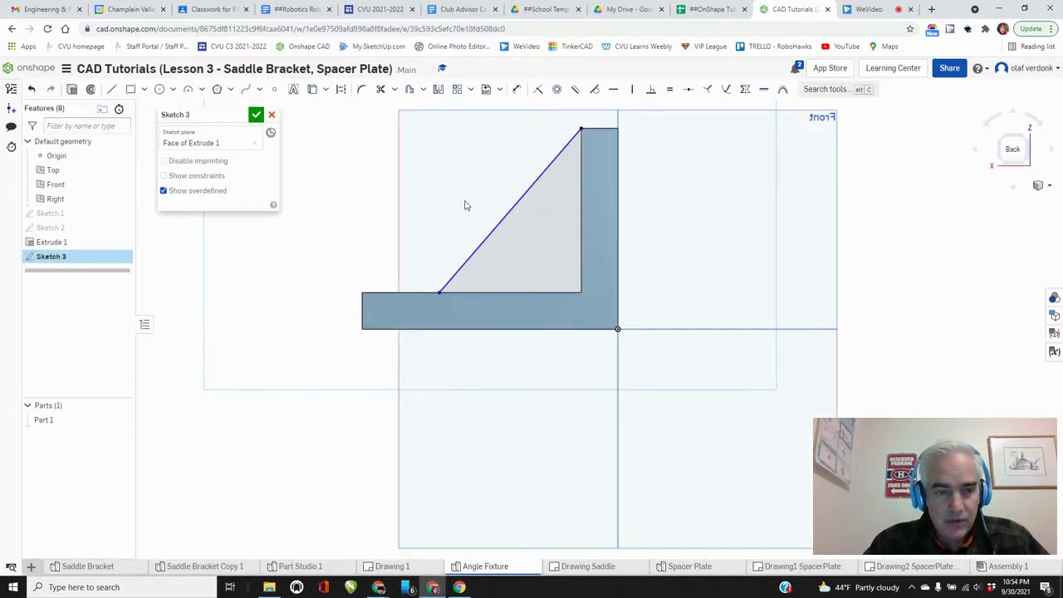
click(517, 89)
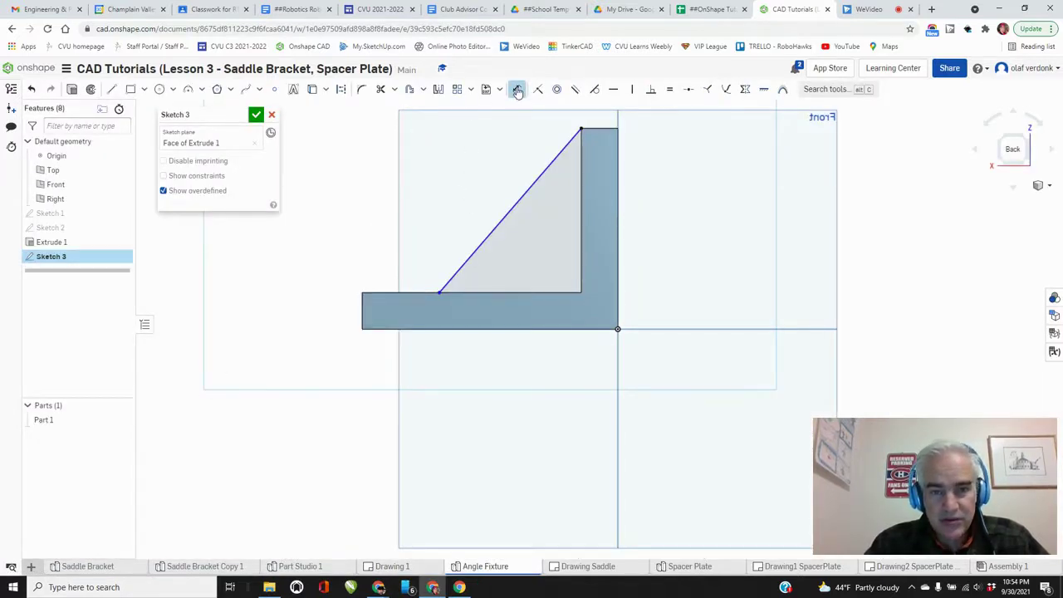
click(536, 180)
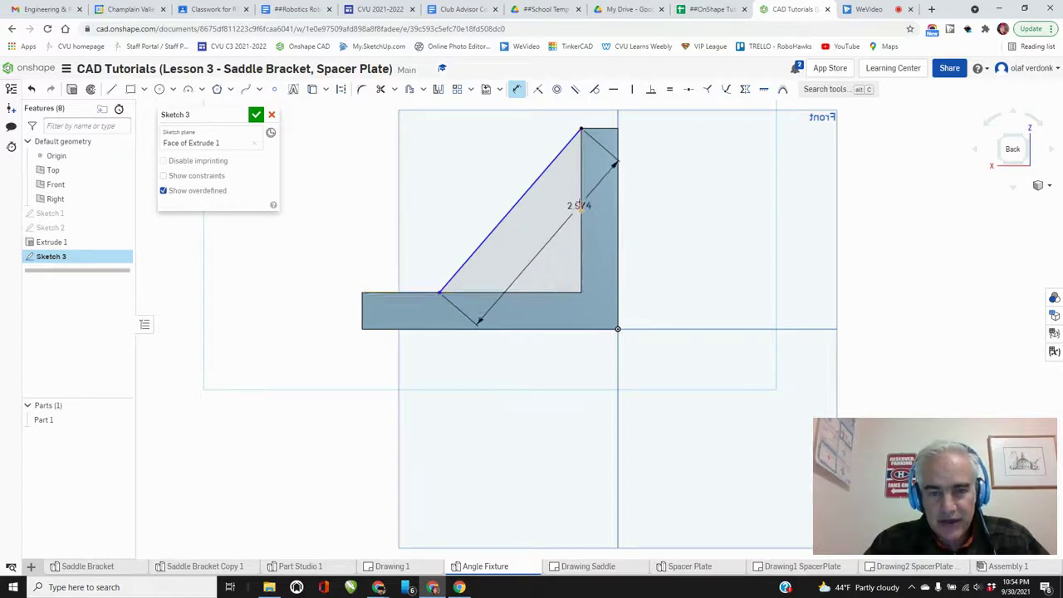
click(581, 202)
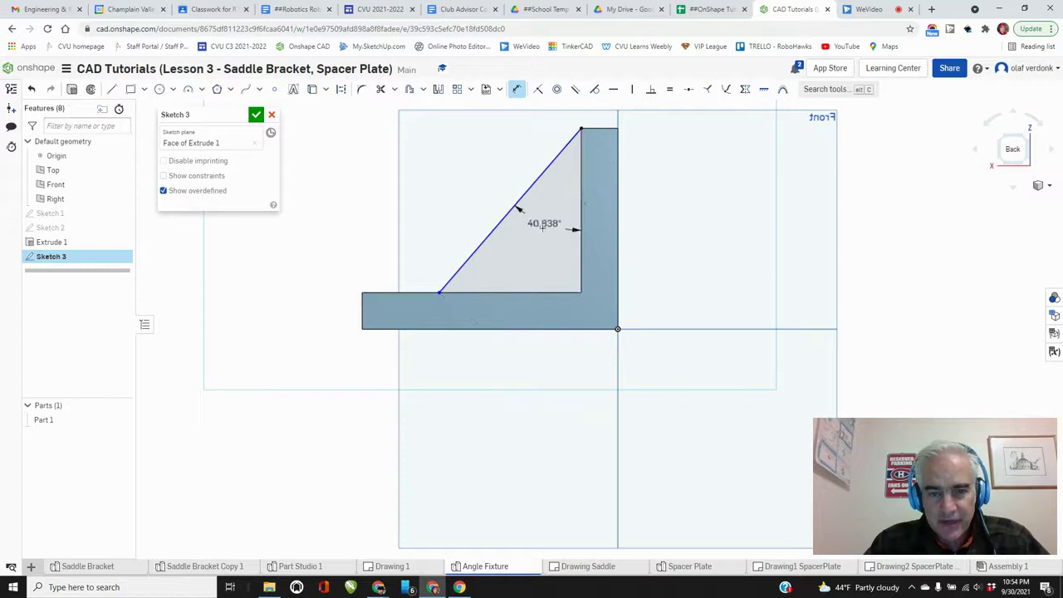
click(527, 263)
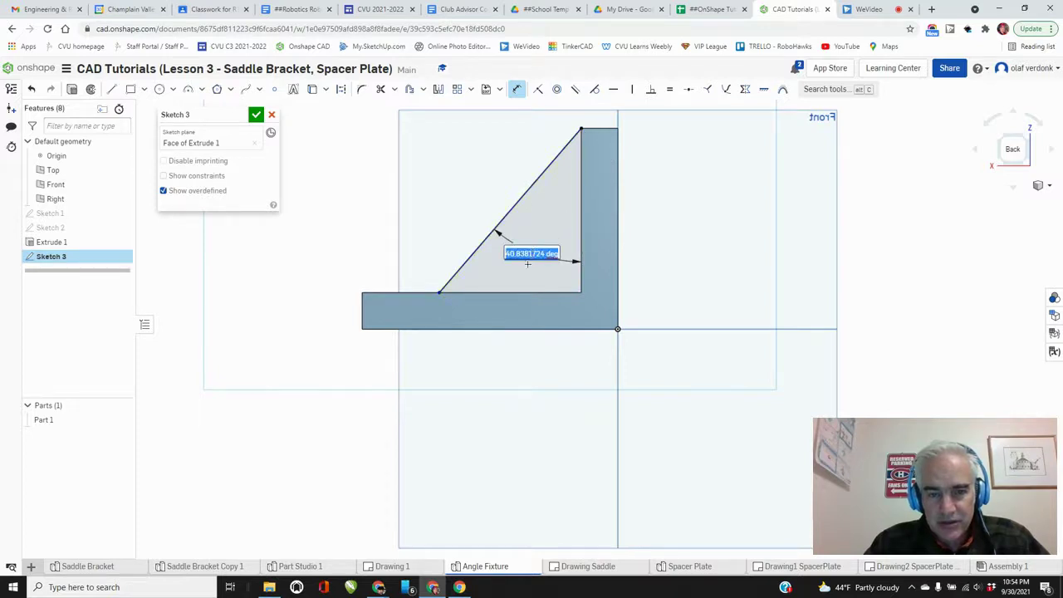
text(45)
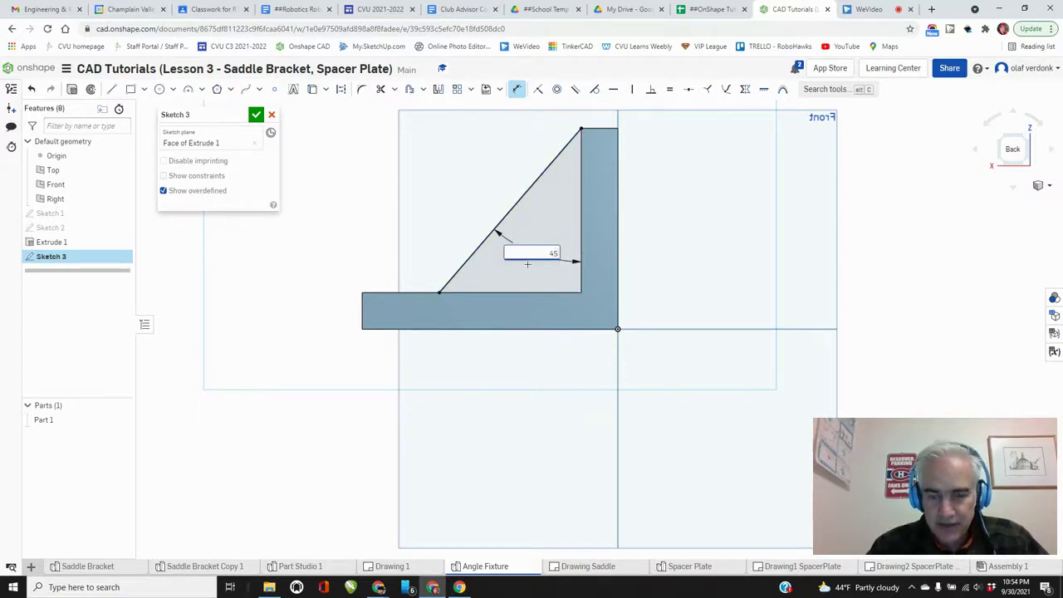
key(Return)
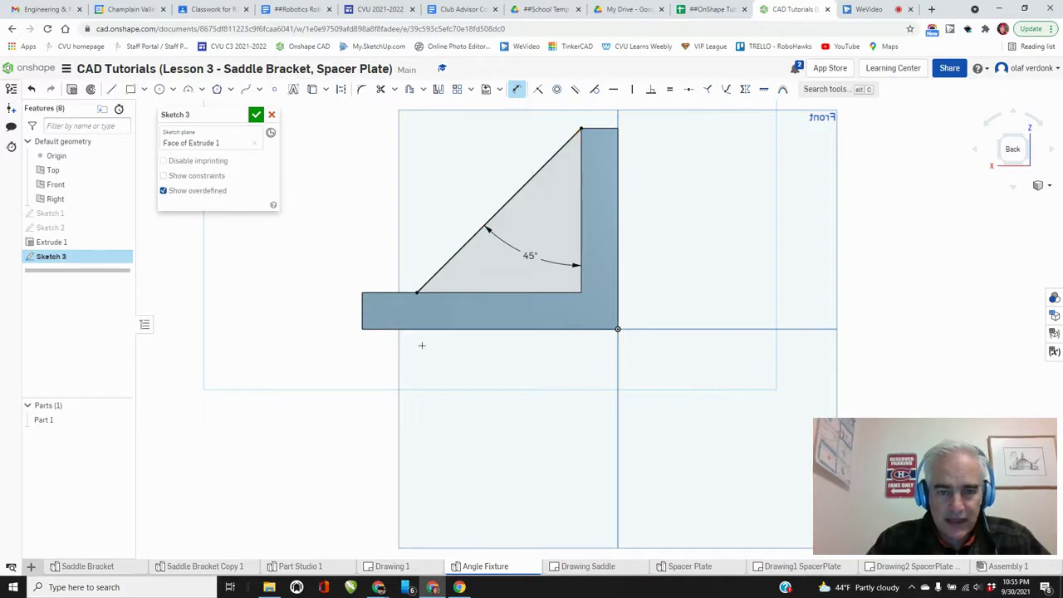
Check Drawing 1 again, accept Sketch 3, and set the view to isometric
click(411, 567)
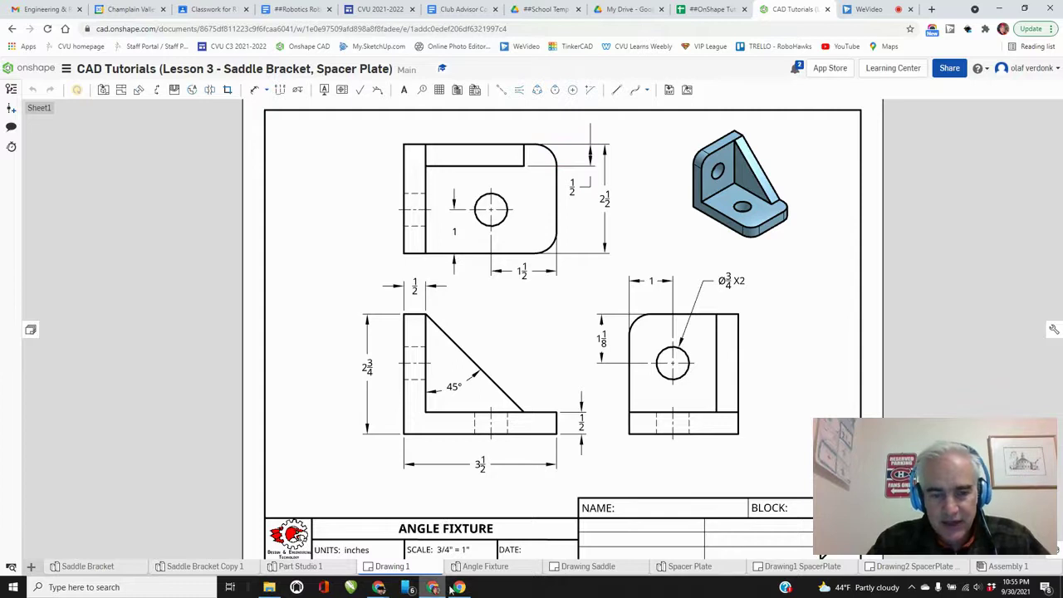
click(480, 566)
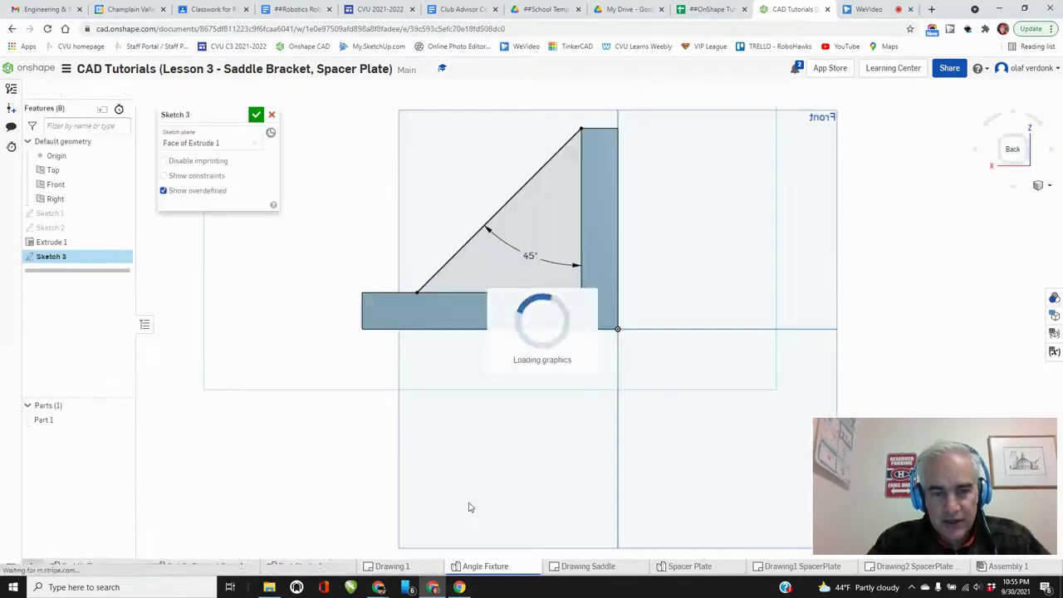
click(255, 116)
right_drag(355, 304, 489, 332)
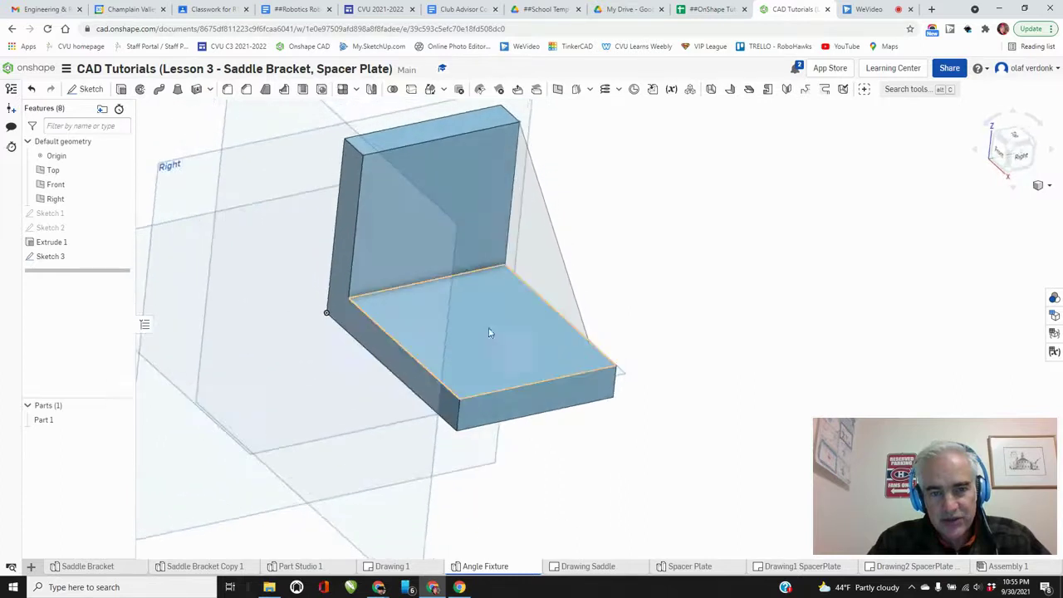
right_click(649, 247)
click(669, 289)
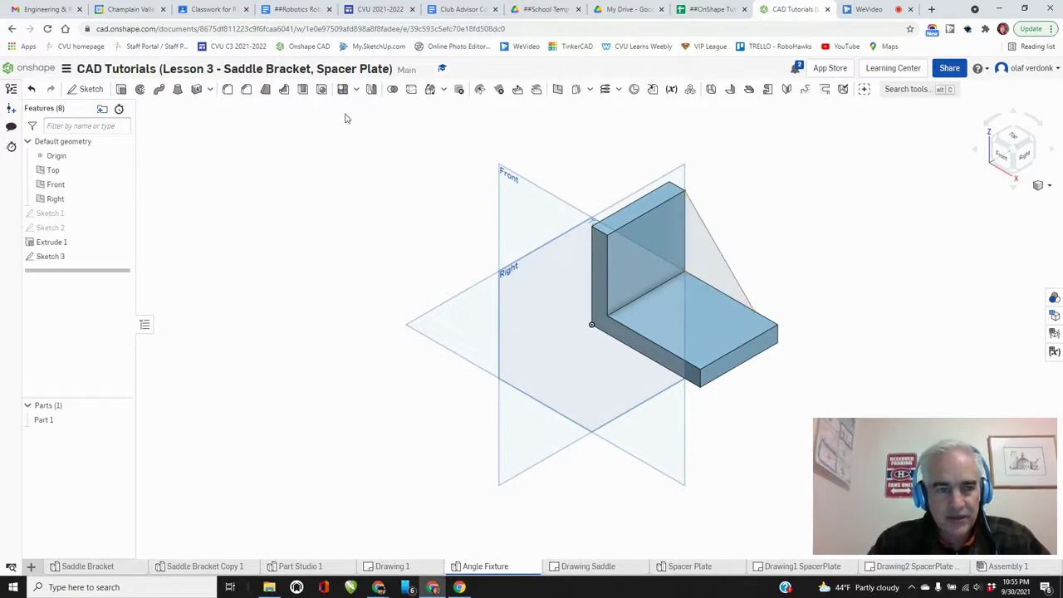
Extrude the Sketch 3 triangle 0.5 in, flipped into the bracket, using Add to merge with Part 1
click(121, 89)
click(711, 278)
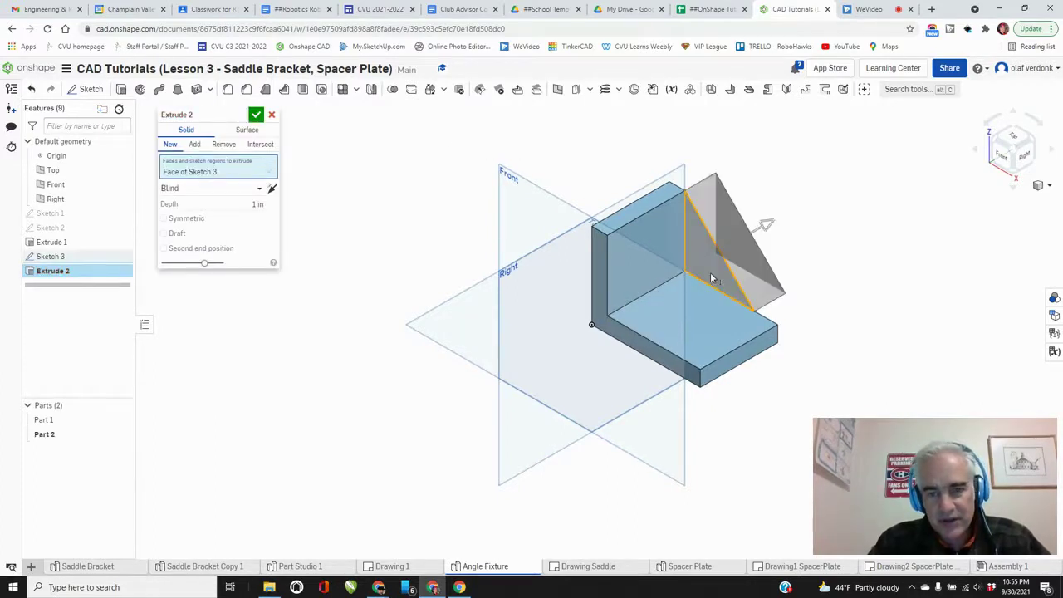
click(770, 225)
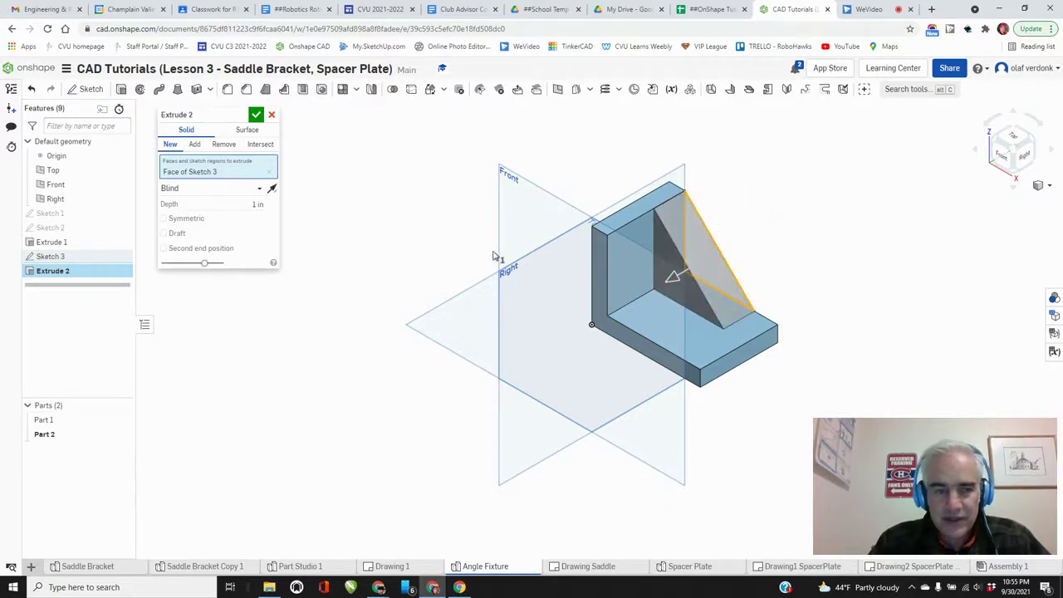
click(257, 204)
key(BackSpace)
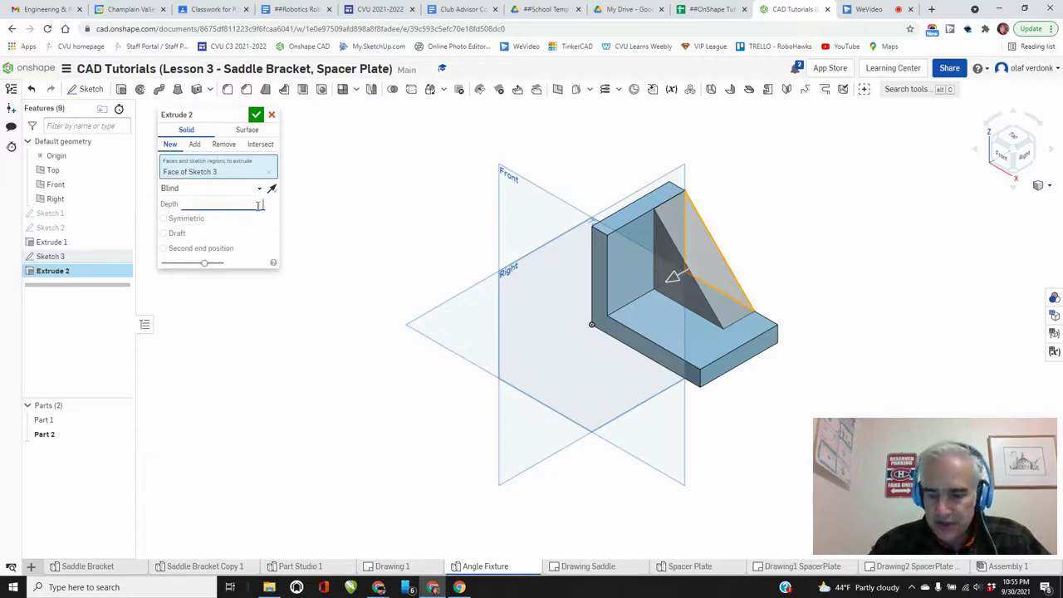
text(0.5)
key(Return)
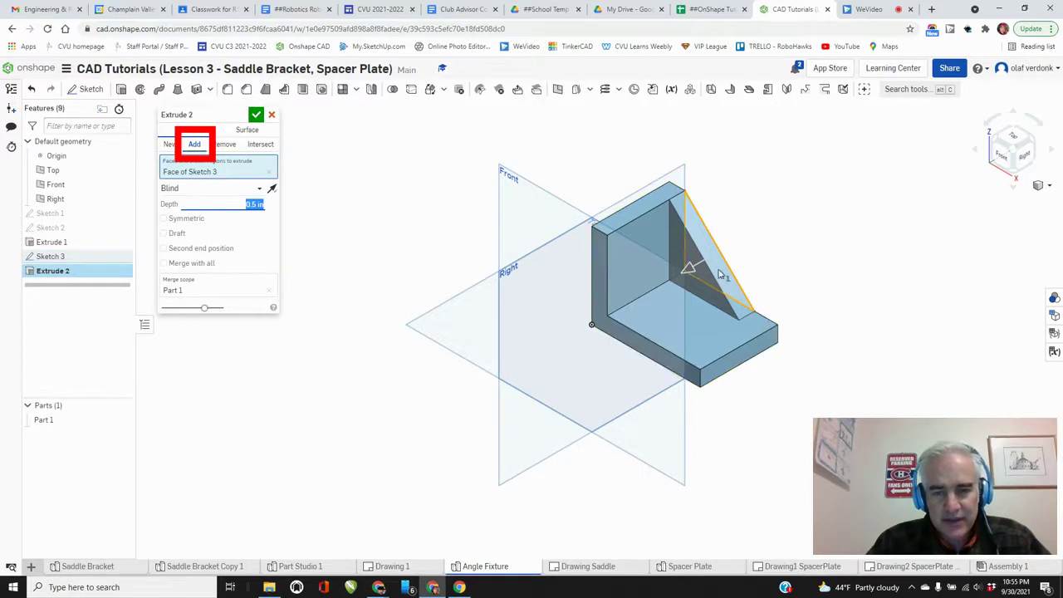
click(169, 143)
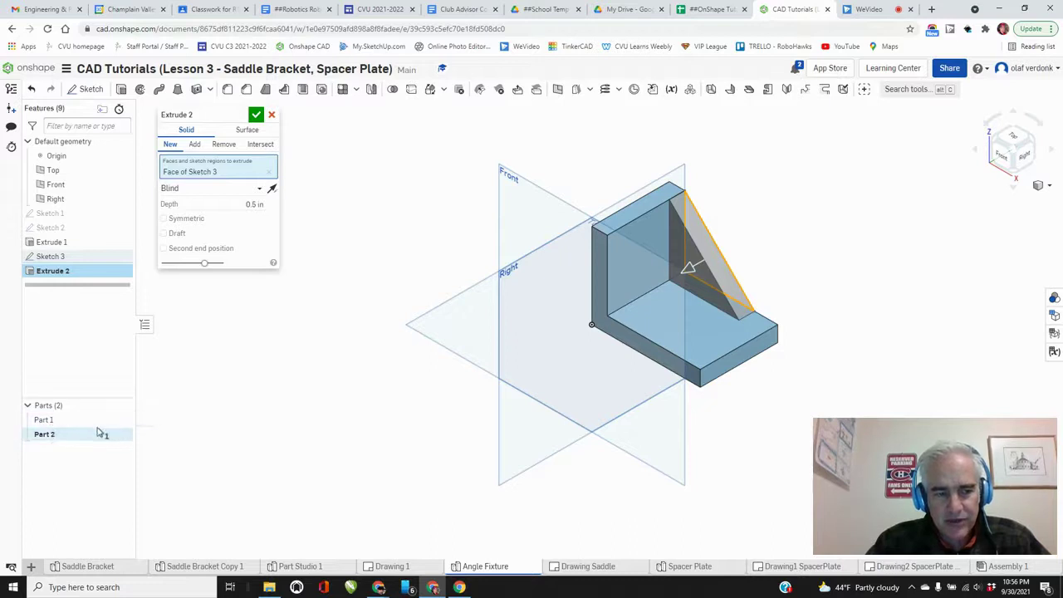
click(196, 145)
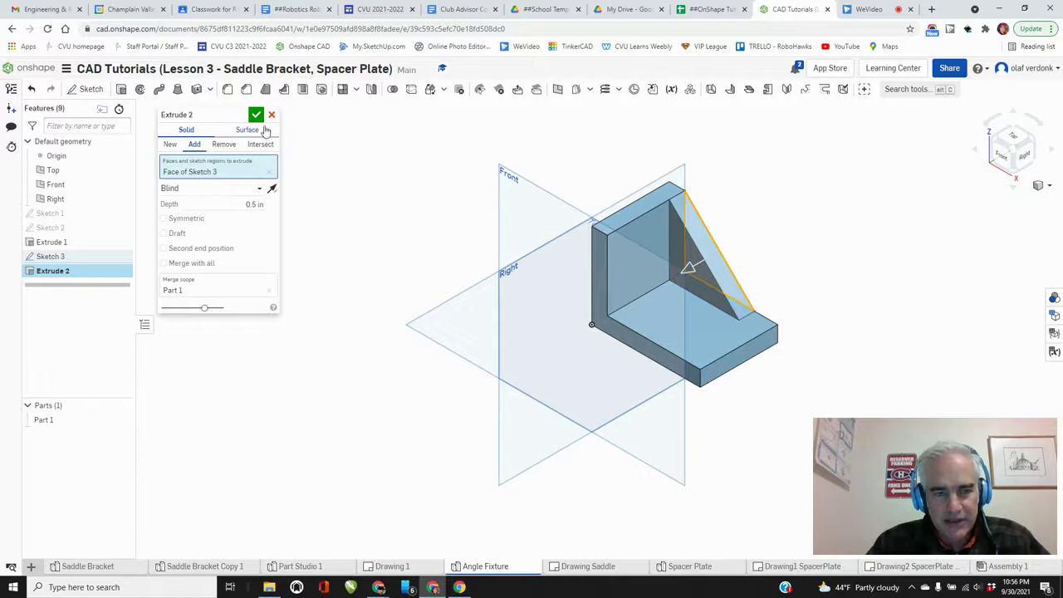
key(Return)
mouse_move(477, 325)
right_down()
mouse_move(476, 306)
mouse_move(474, 323)
right_up()
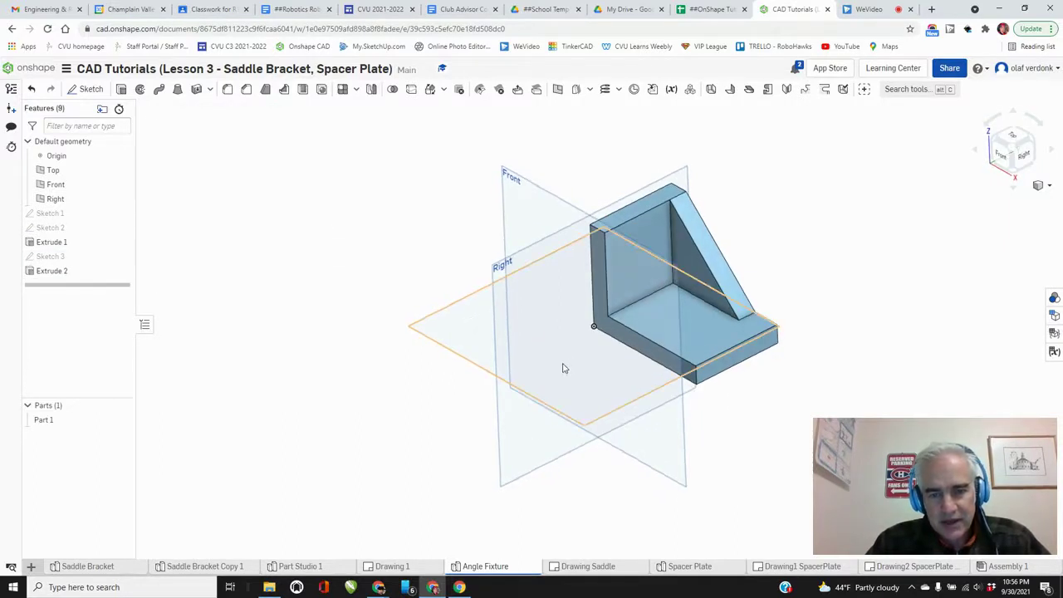
Hide the datum planes with P and bring up the Drawing 1 reference sheet
right_drag(563, 368, 790, 263)
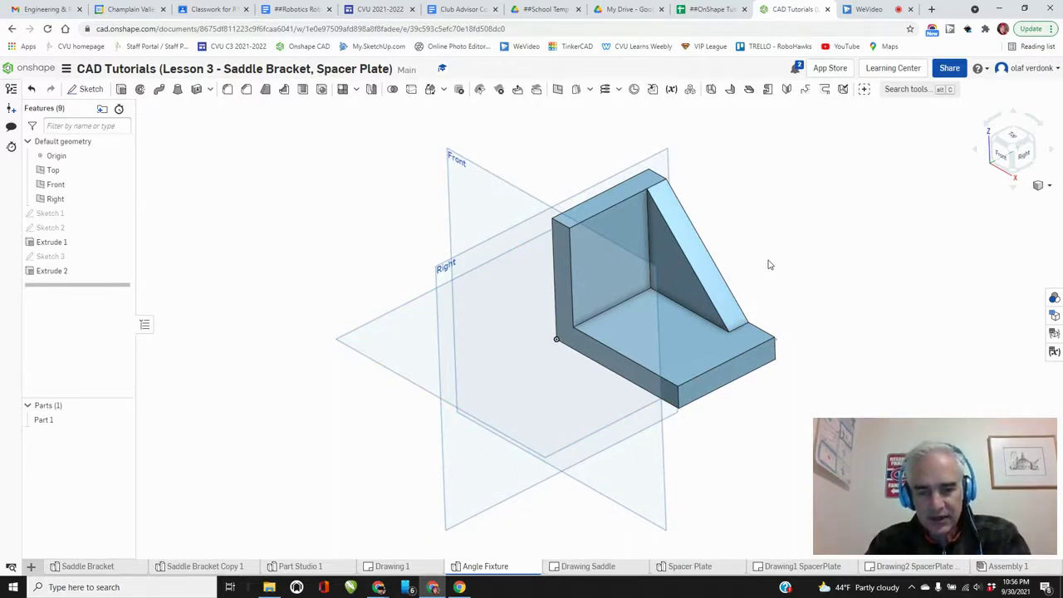
key(p)
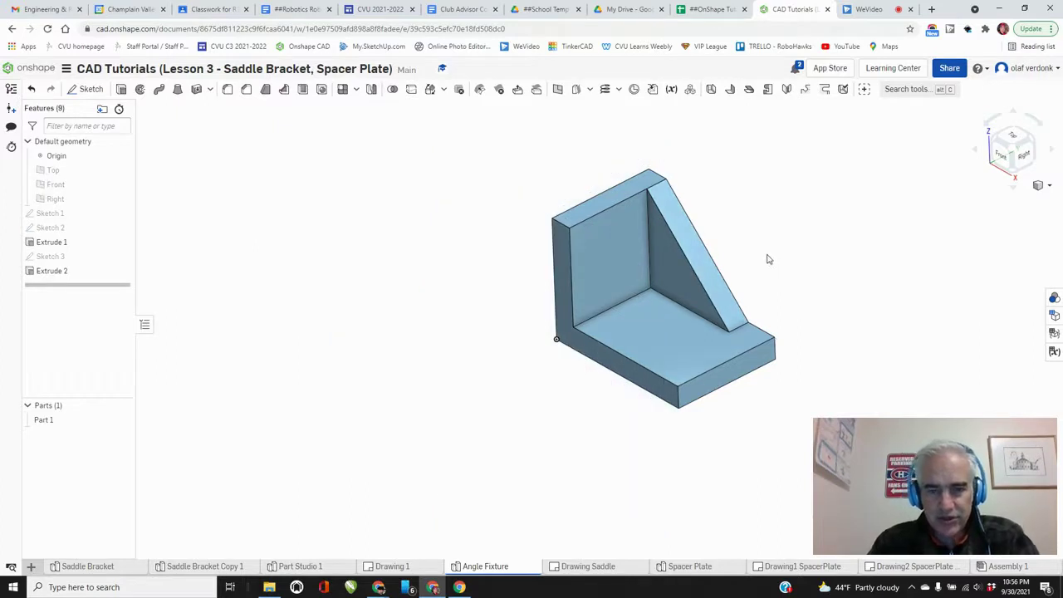
scroll(768, 257, up, 3)
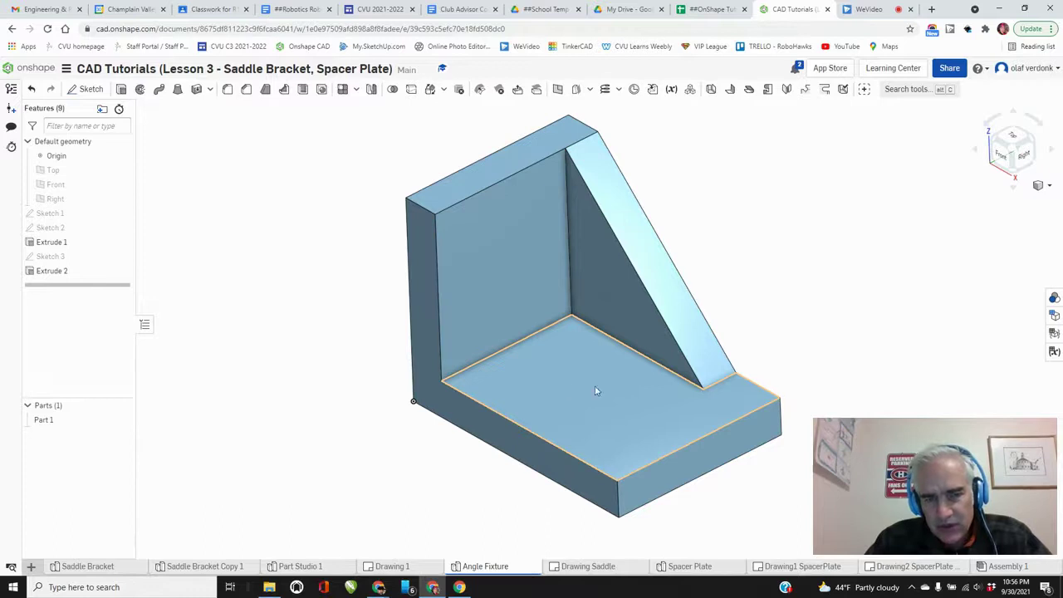
click(411, 569)
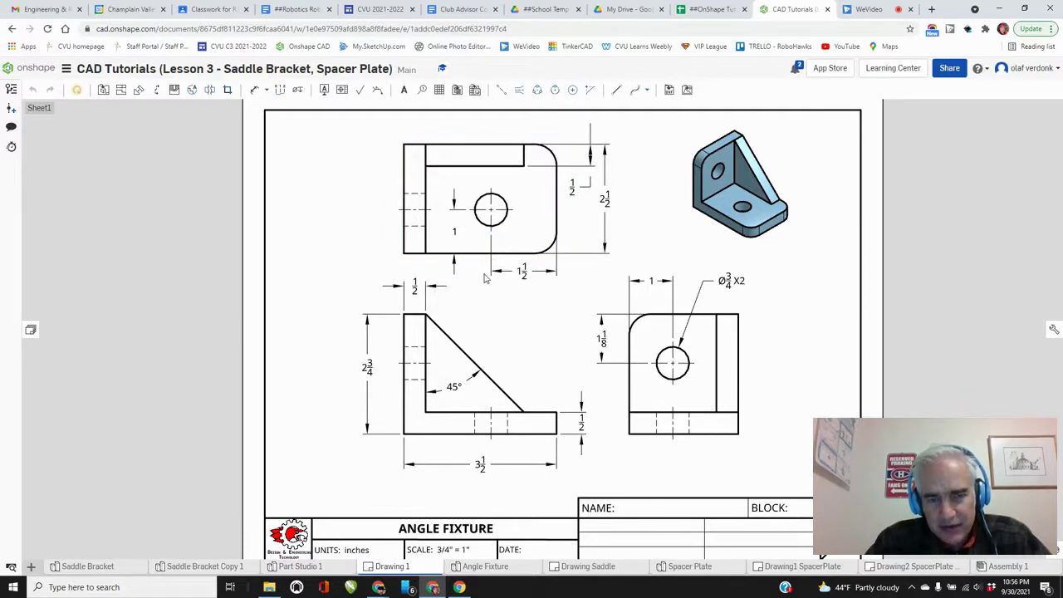
Return to the Angle Fixture part studio
click(478, 566)
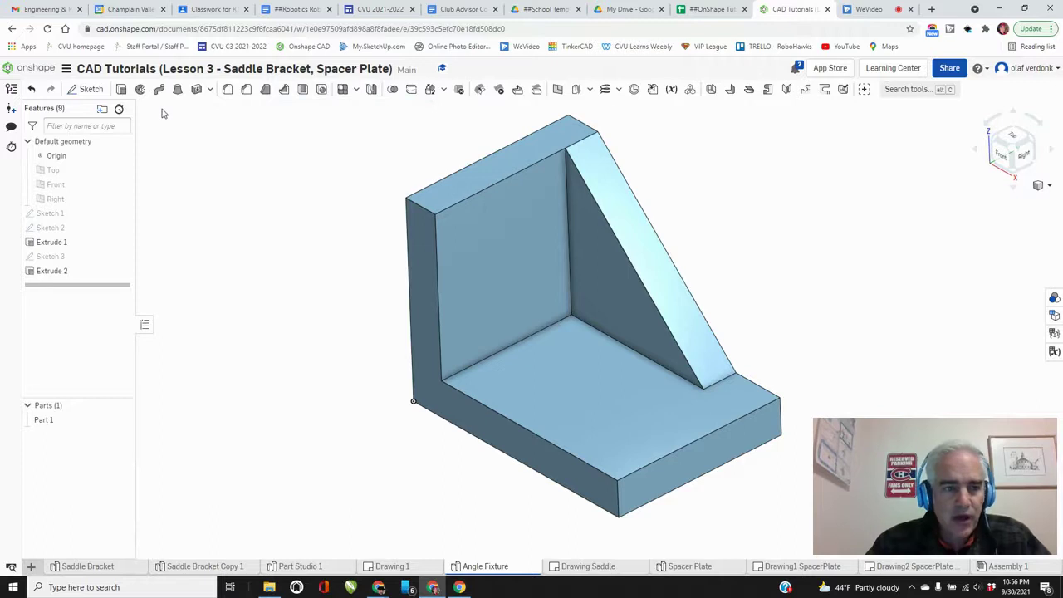
Start Sketch 4 on the bracket base's top face and place a hole-centre point
click(97, 93)
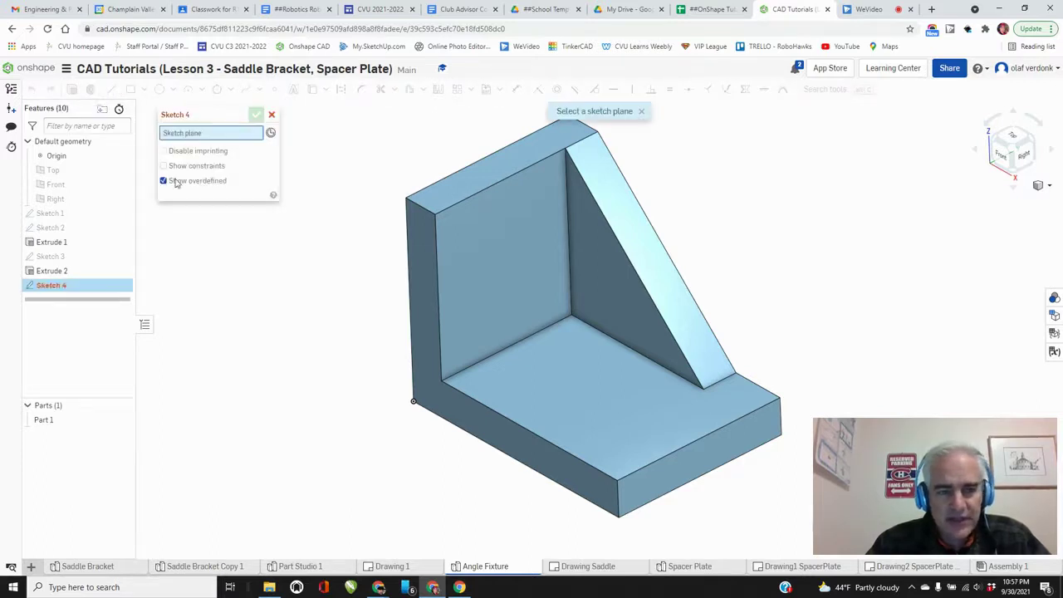
click(568, 387)
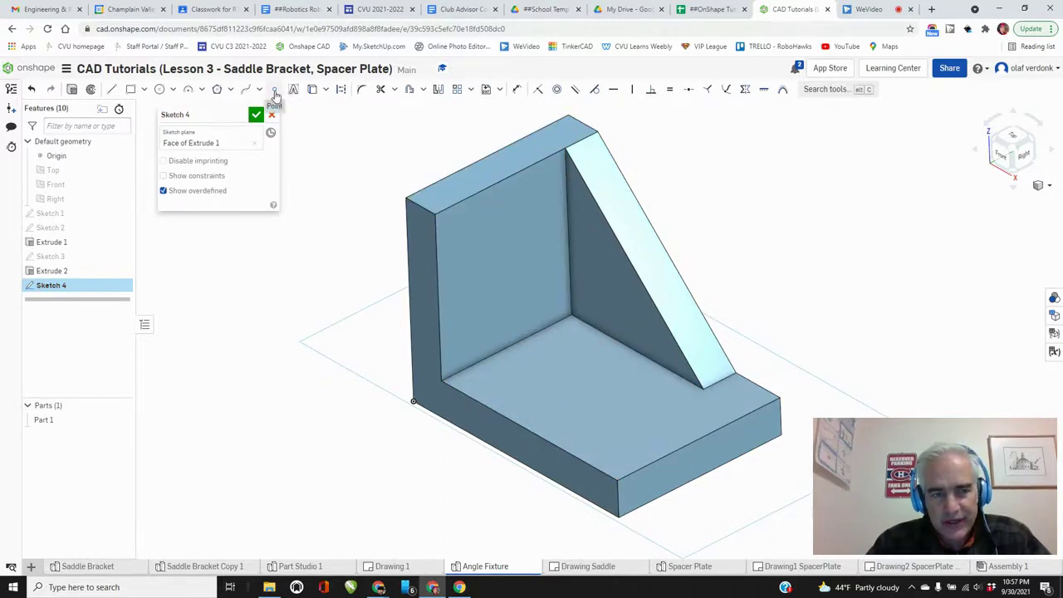
click(275, 91)
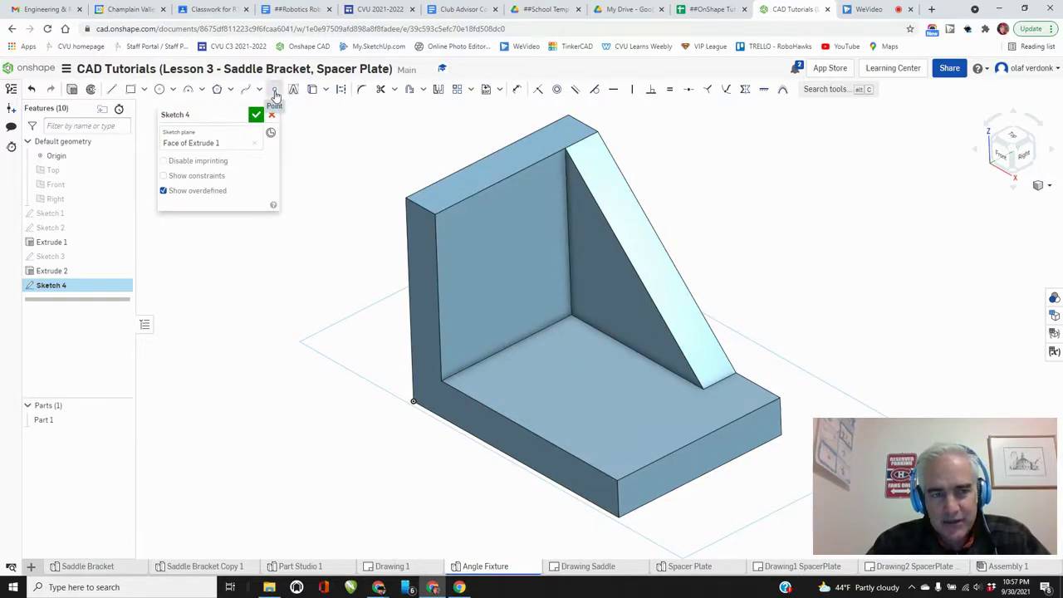
click(588, 393)
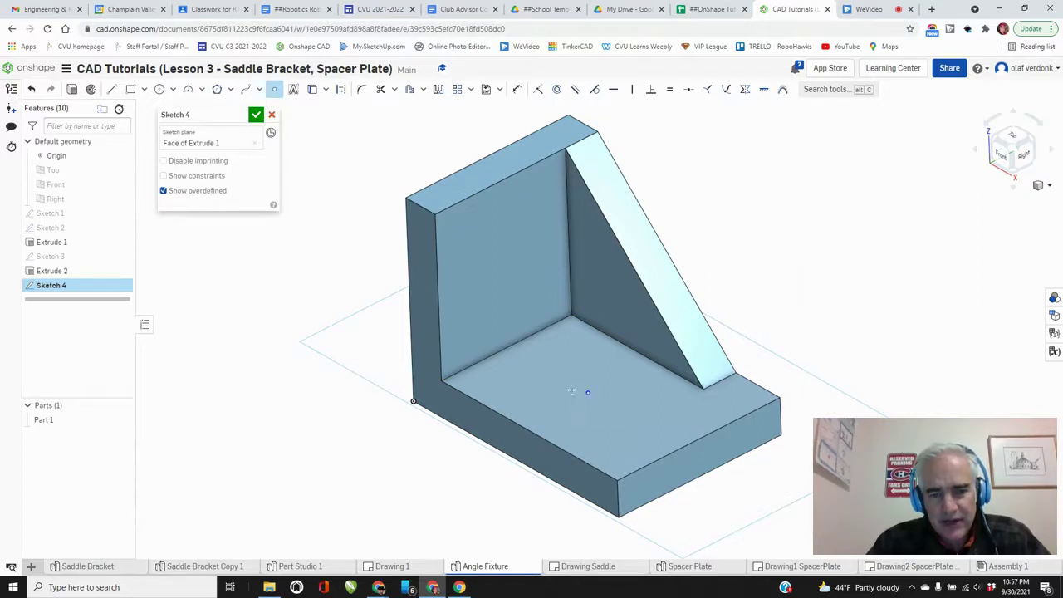
Dimension the point 1 in and 1.5 in from the base edges and close the sketch
click(517, 89)
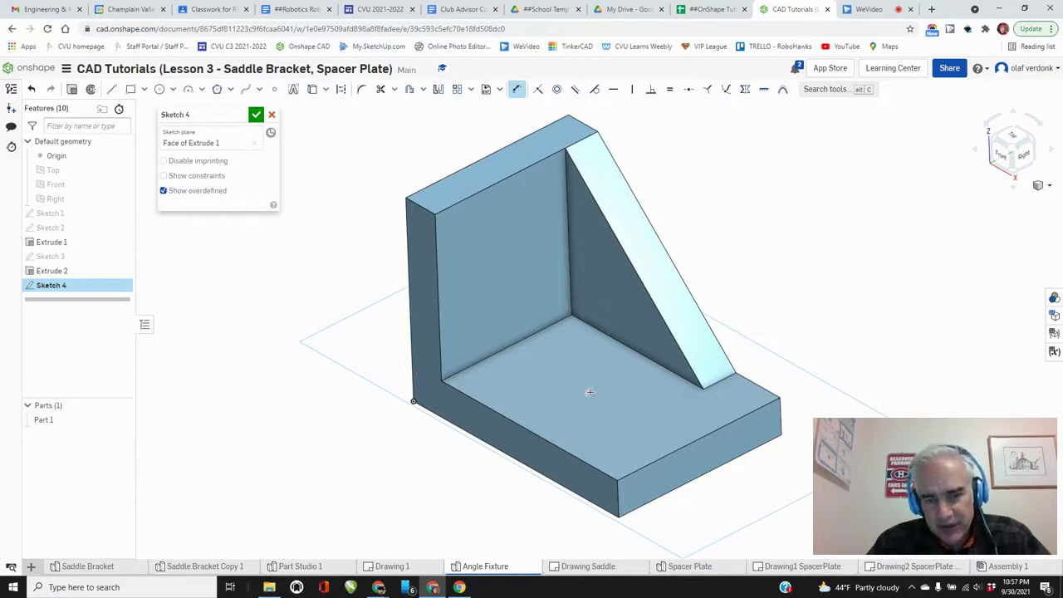
click(536, 433)
click(588, 392)
click(531, 384)
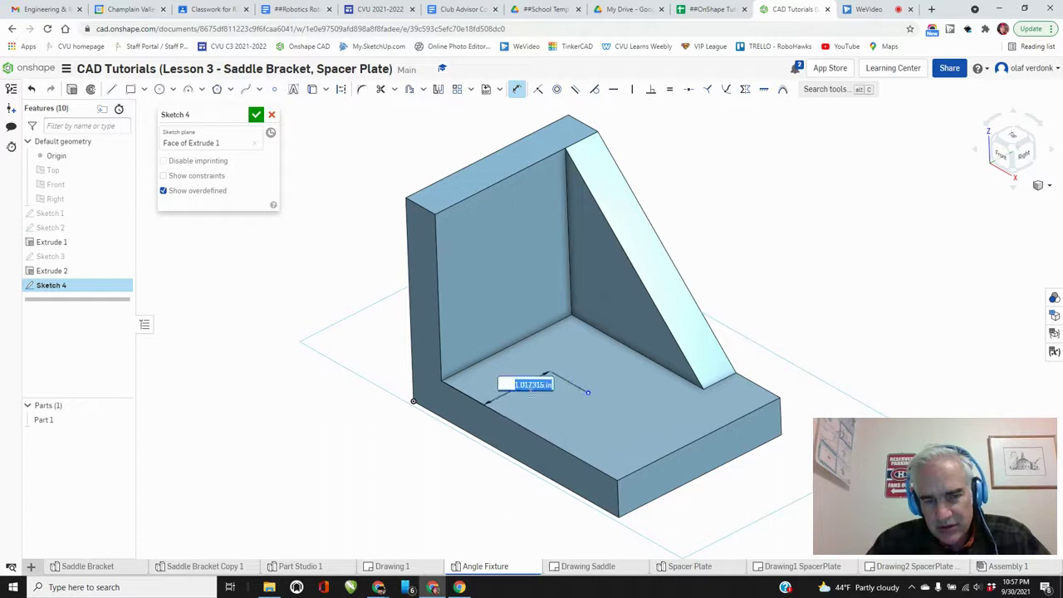
key(Escape)
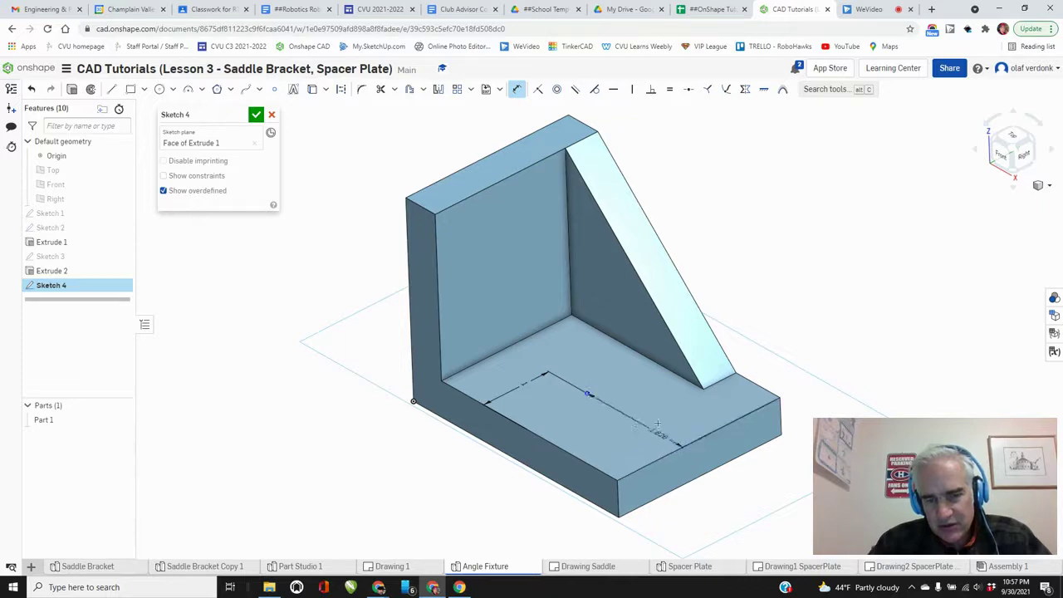
click(615, 381)
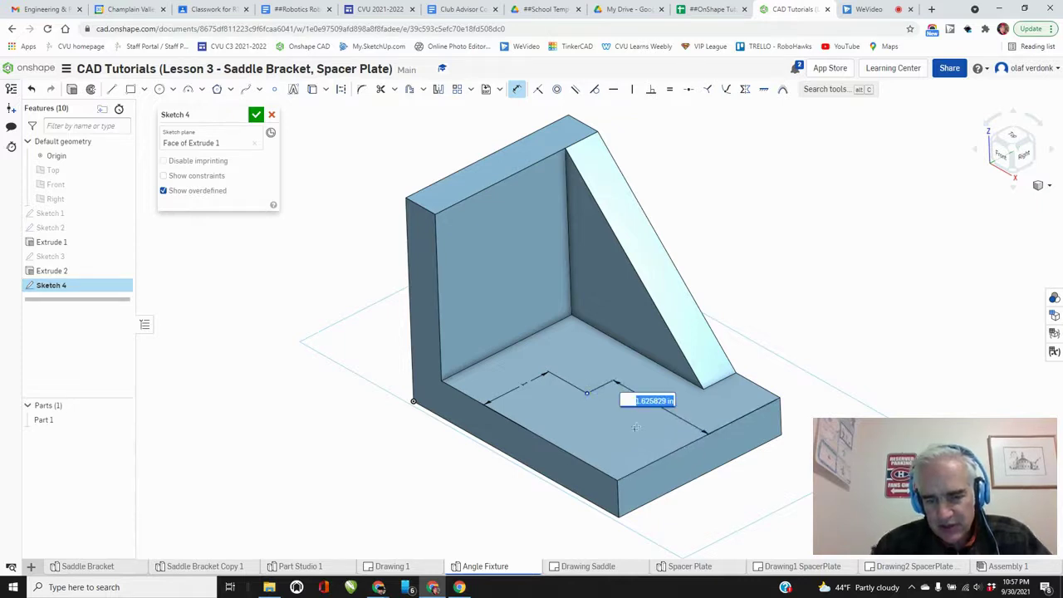
key(BackSpace)
text(1.5)
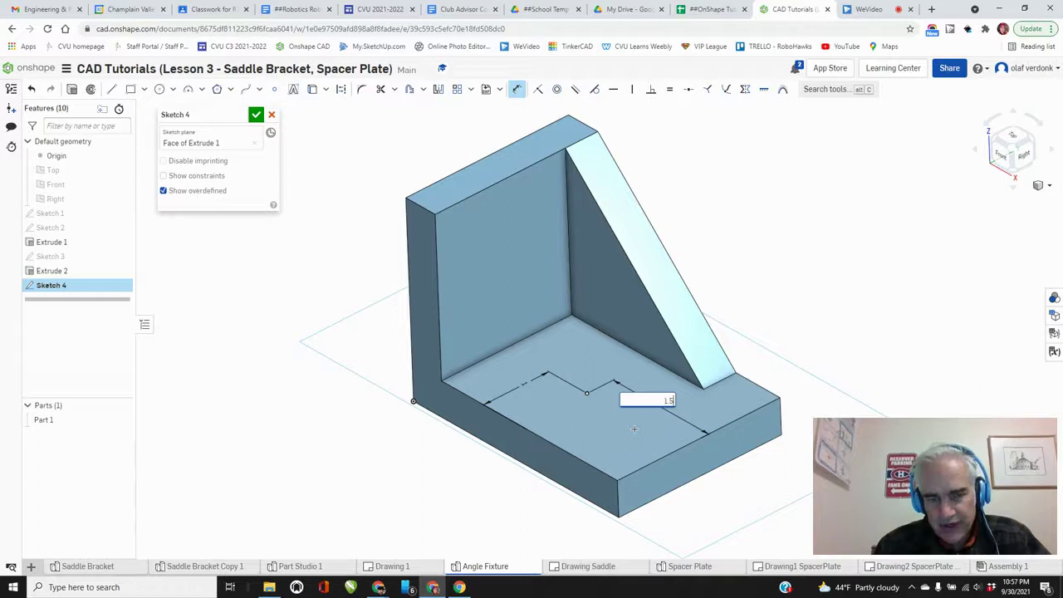
key(Return)
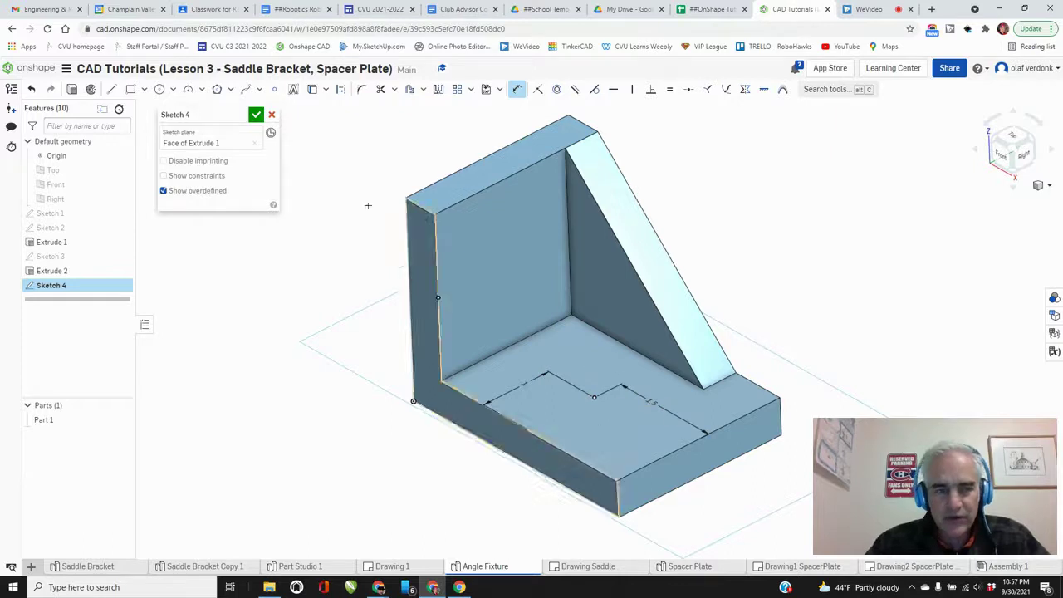
click(254, 115)
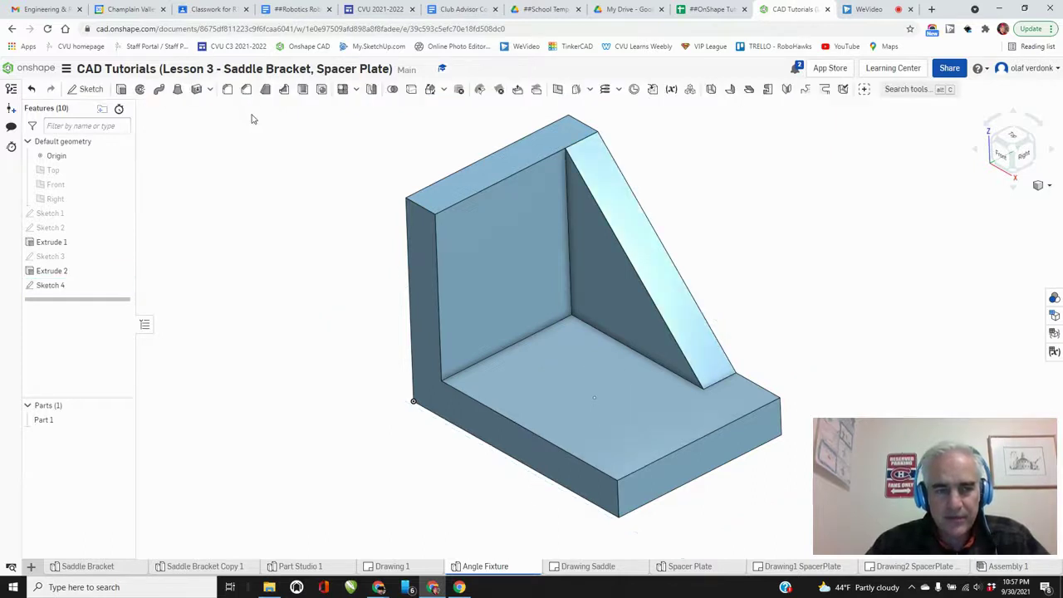
Start a Hole feature set to Simple and Through, with a 0.75 in diameter from the drawing
click(321, 90)
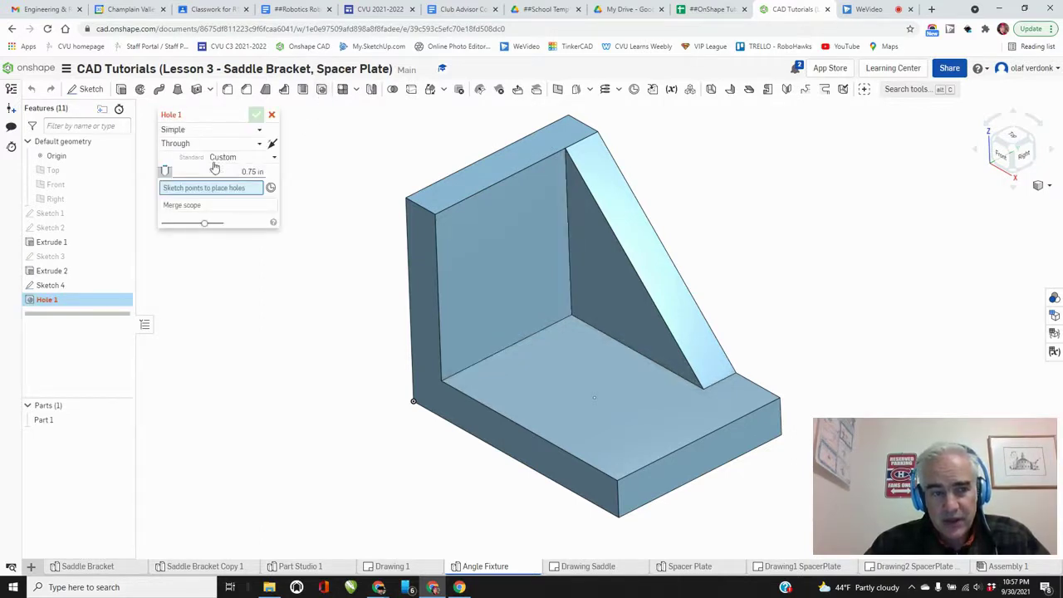
click(189, 132)
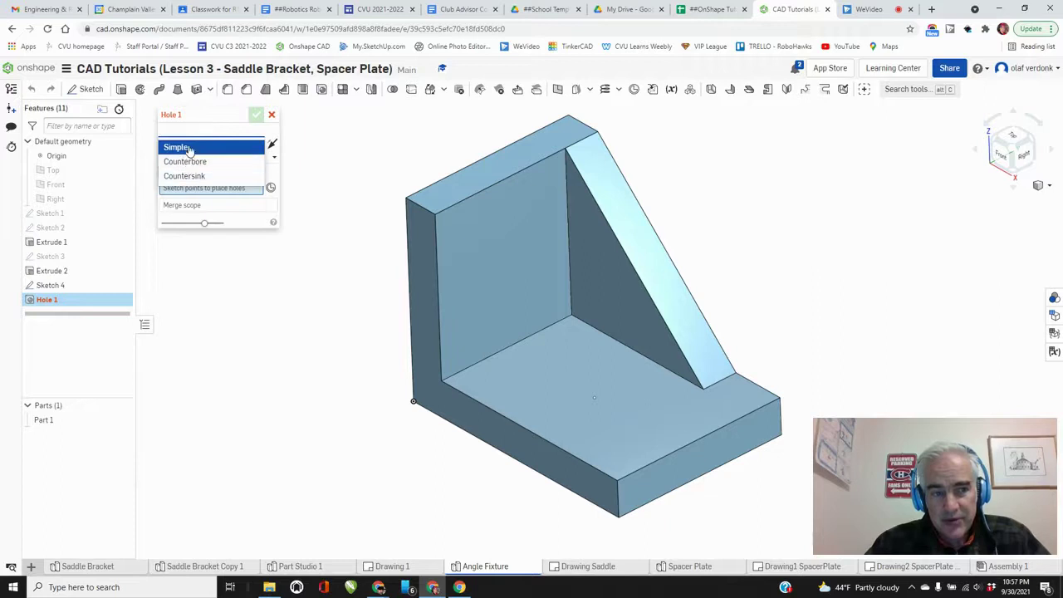
click(174, 149)
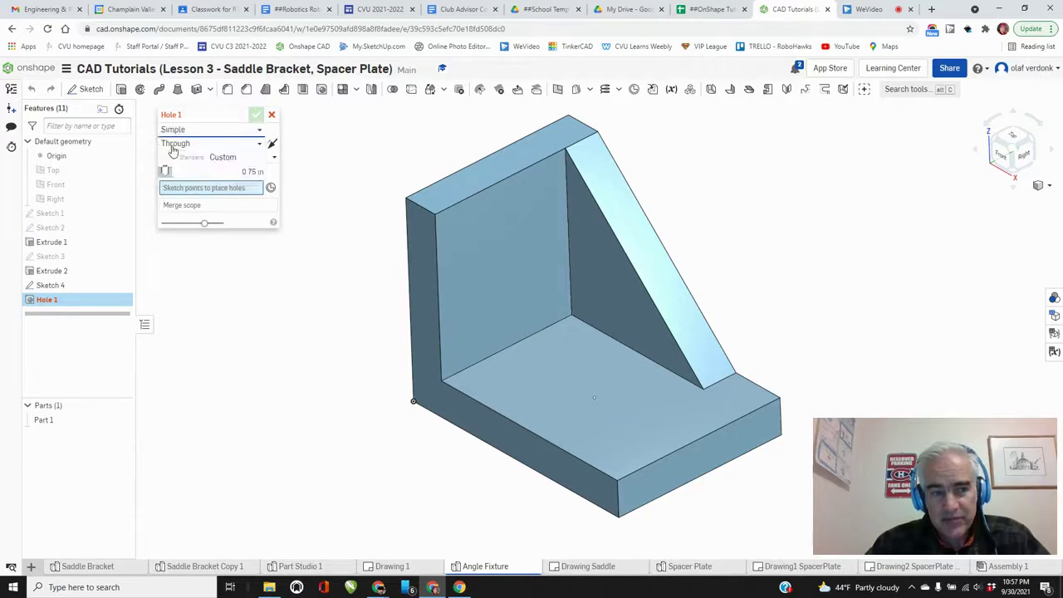
click(171, 144)
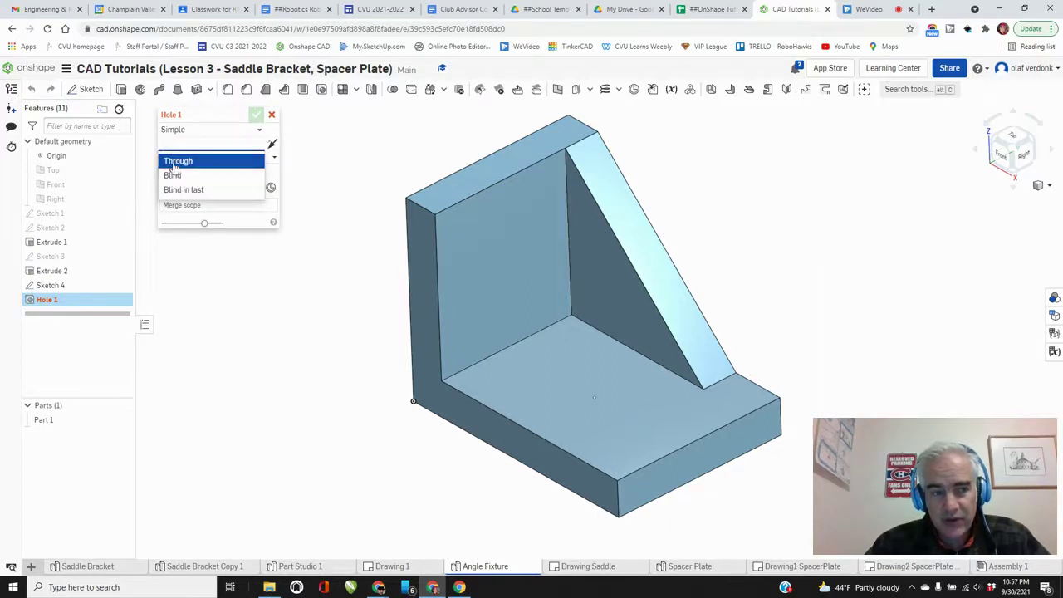
click(184, 163)
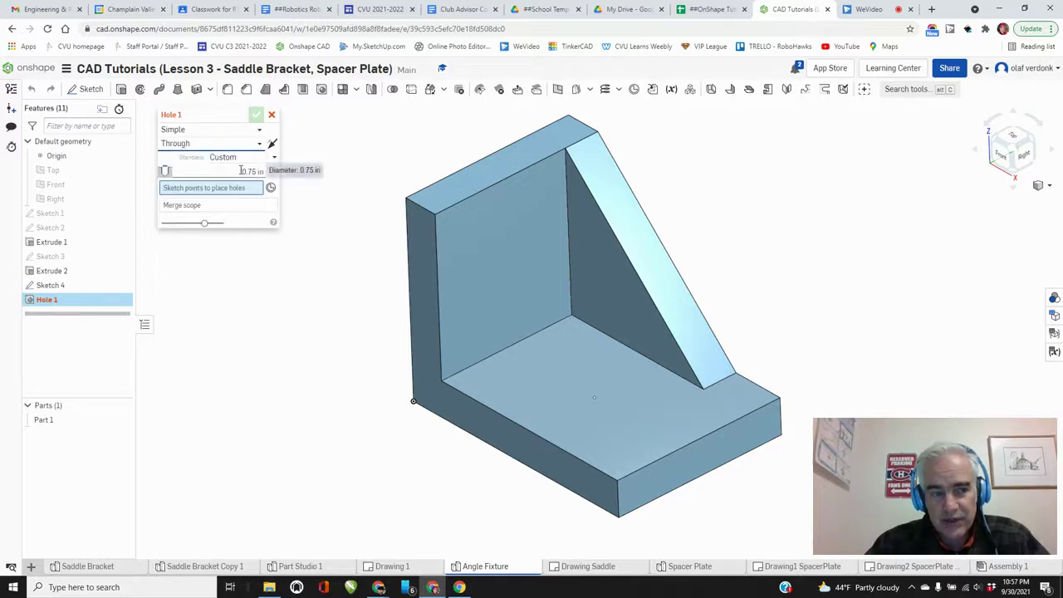
click(392, 566)
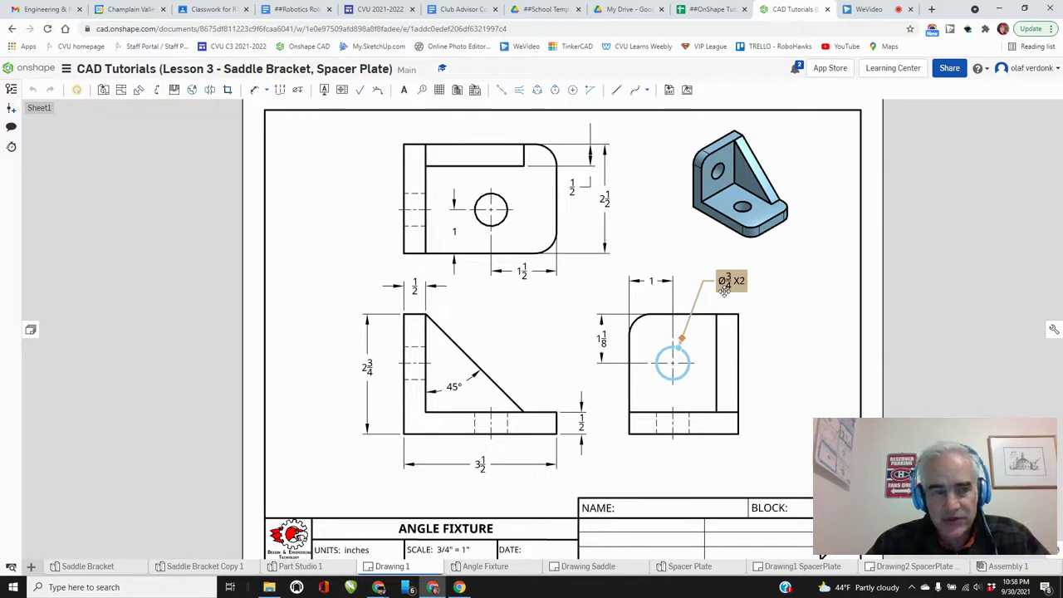
click(485, 567)
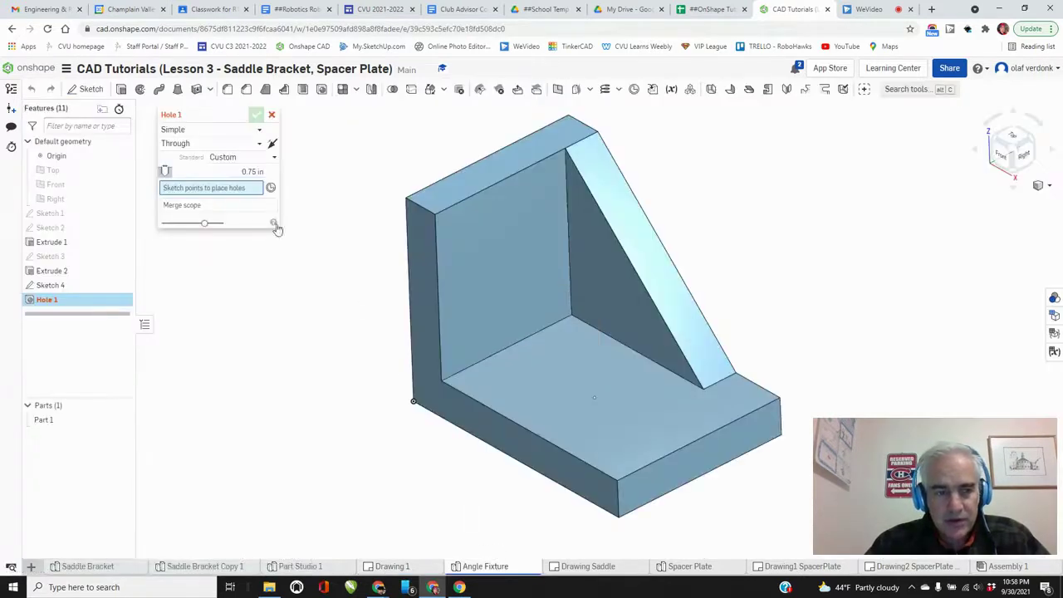
click(259, 172)
key(BackSpace)
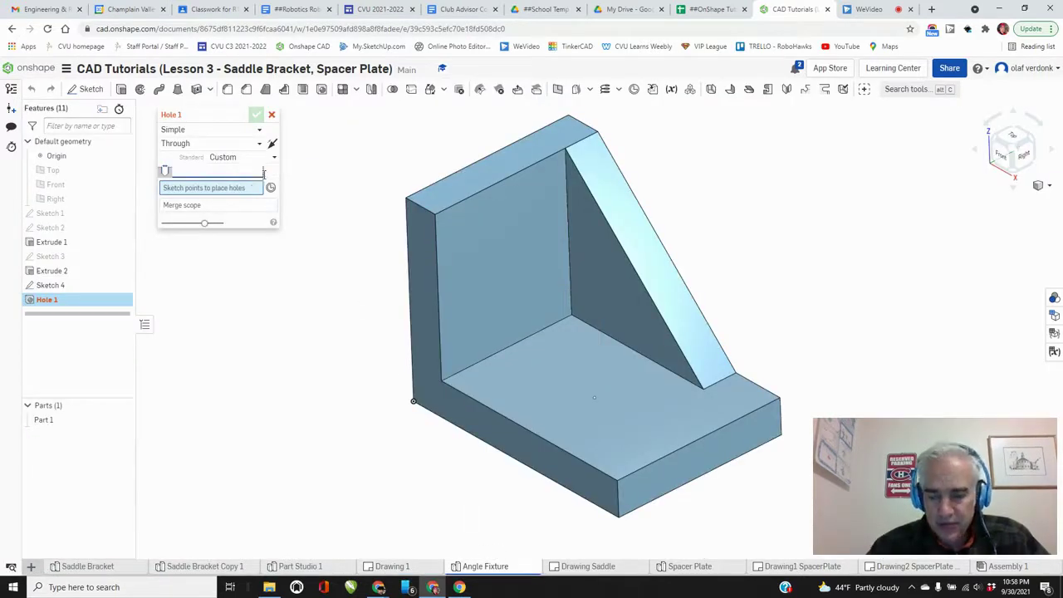
text(.75)
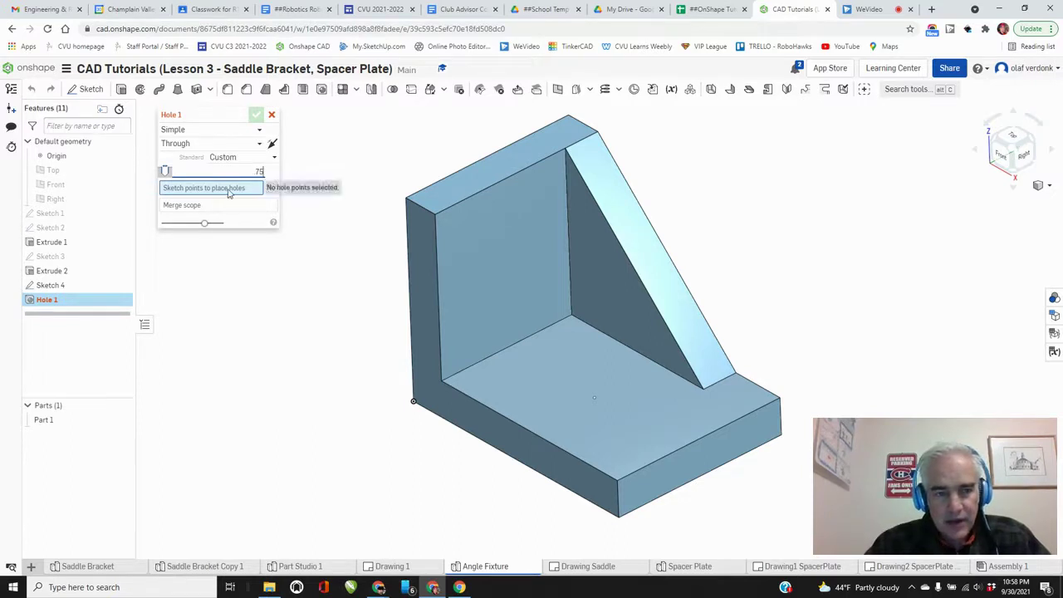
Place the holes at the Sketch 4 point and on the upright wall, then compare with the drawing
click(594, 401)
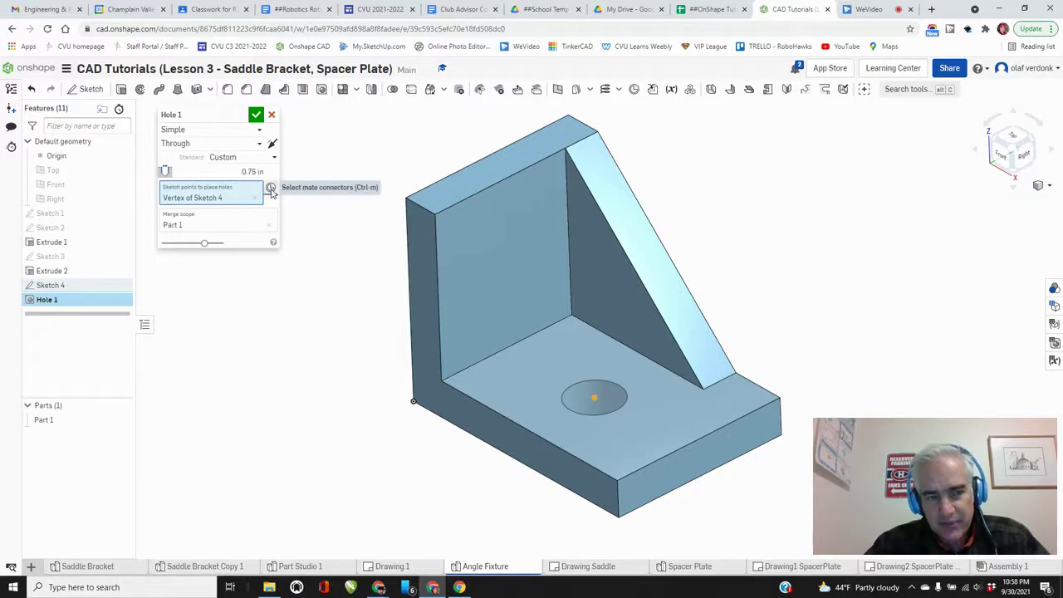
click(271, 188)
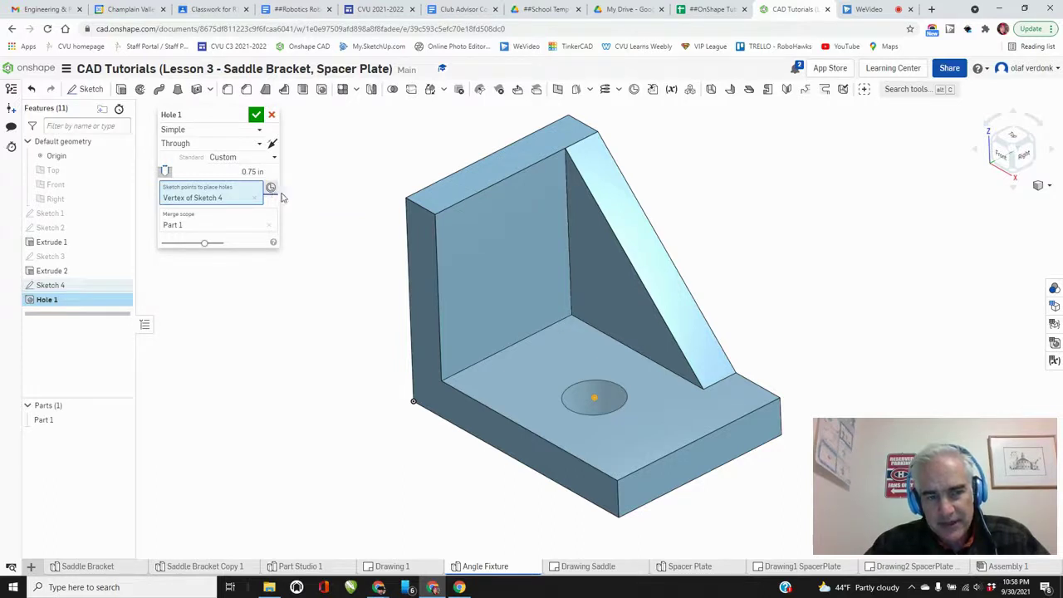
click(505, 264)
mouse_move(547, 297)
right_down()
mouse_move(508, 277)
mouse_move(545, 304)
right_up()
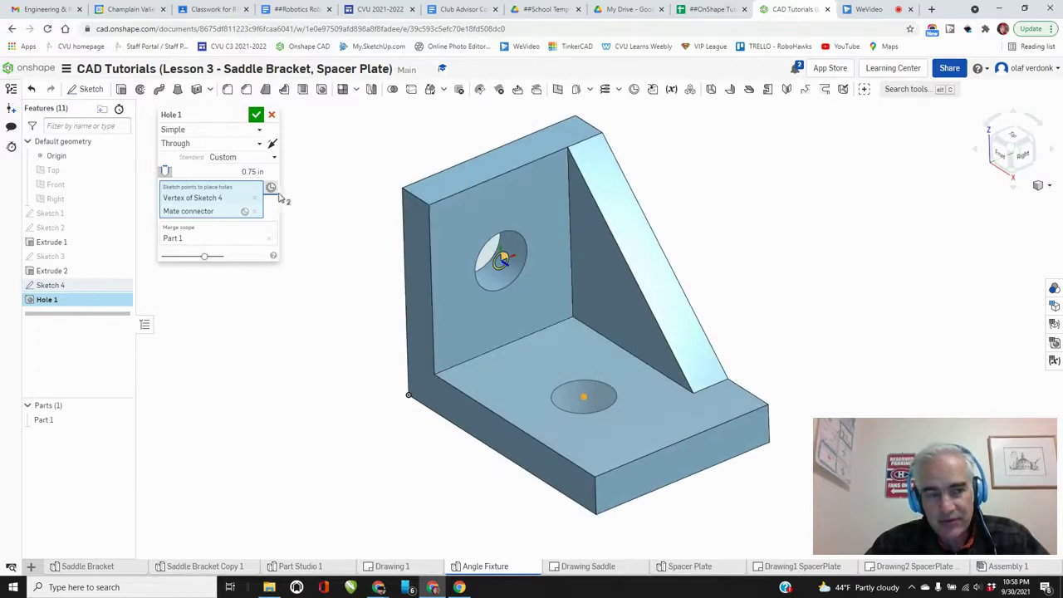
click(256, 114)
right_drag(316, 211, 334, 225)
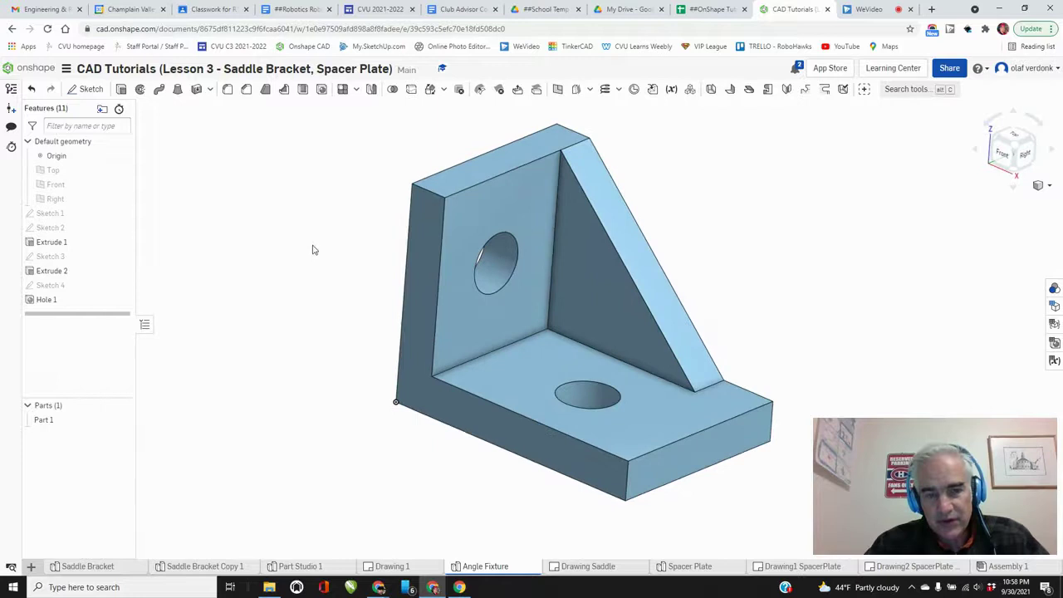
click(405, 566)
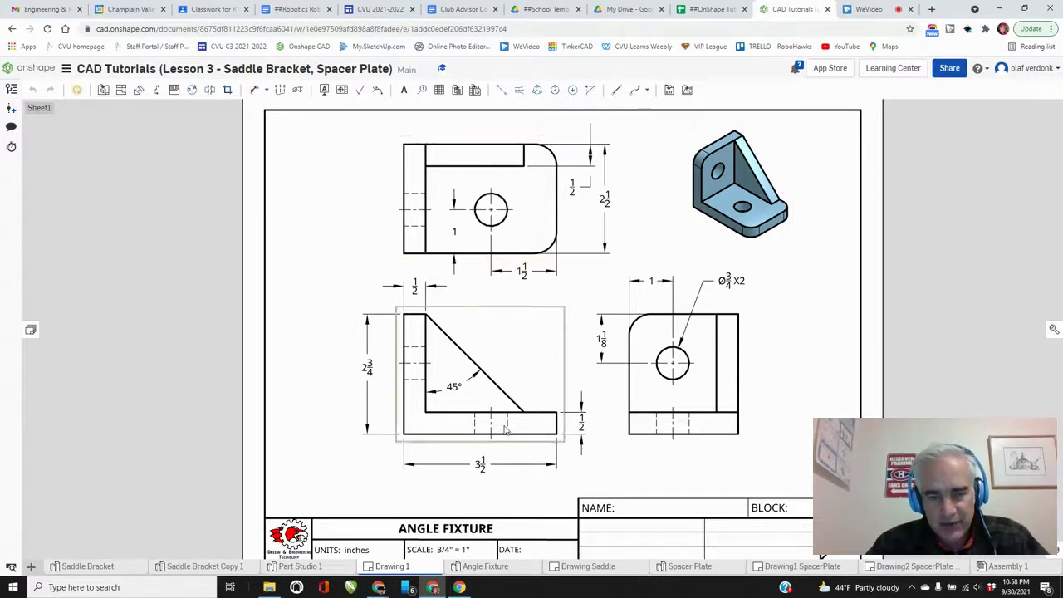
click(496, 566)
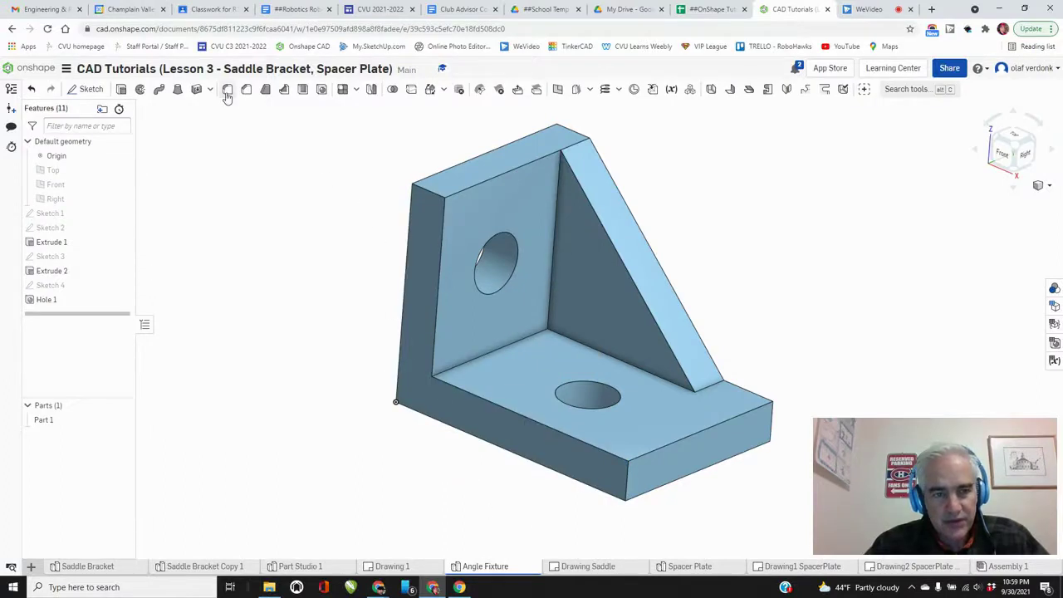
Fillet the upright's top edge and the base's front and right corner edges at 0.5 in
click(228, 94)
click(257, 193)
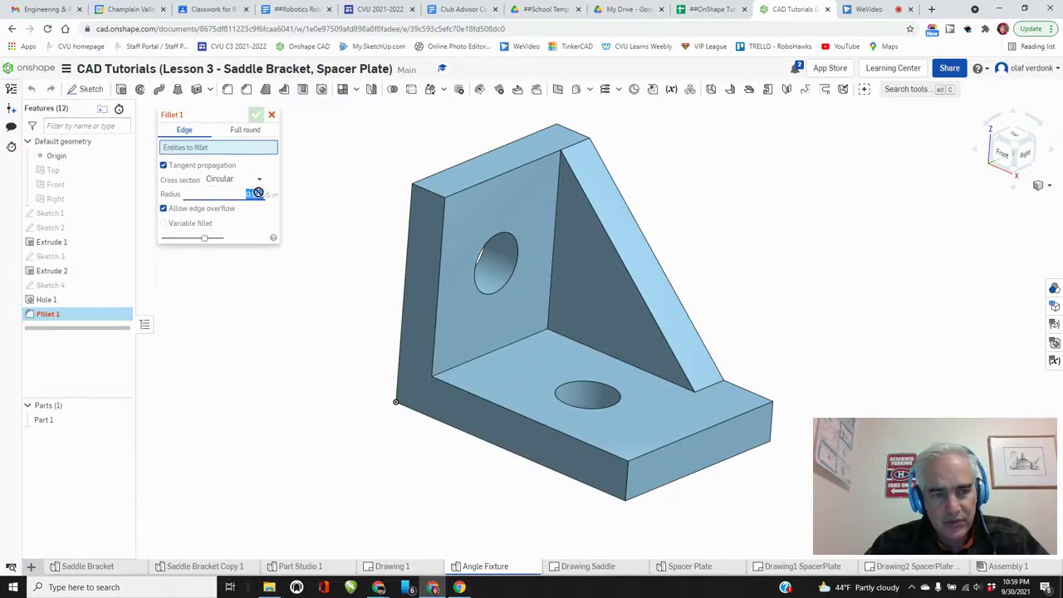
key(BackSpace)
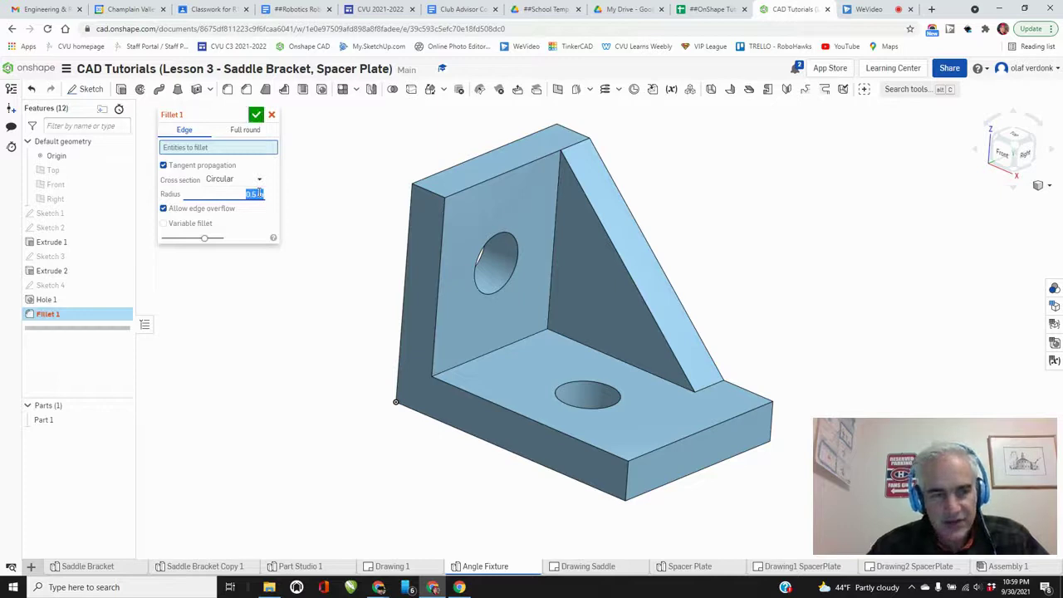
click(422, 190)
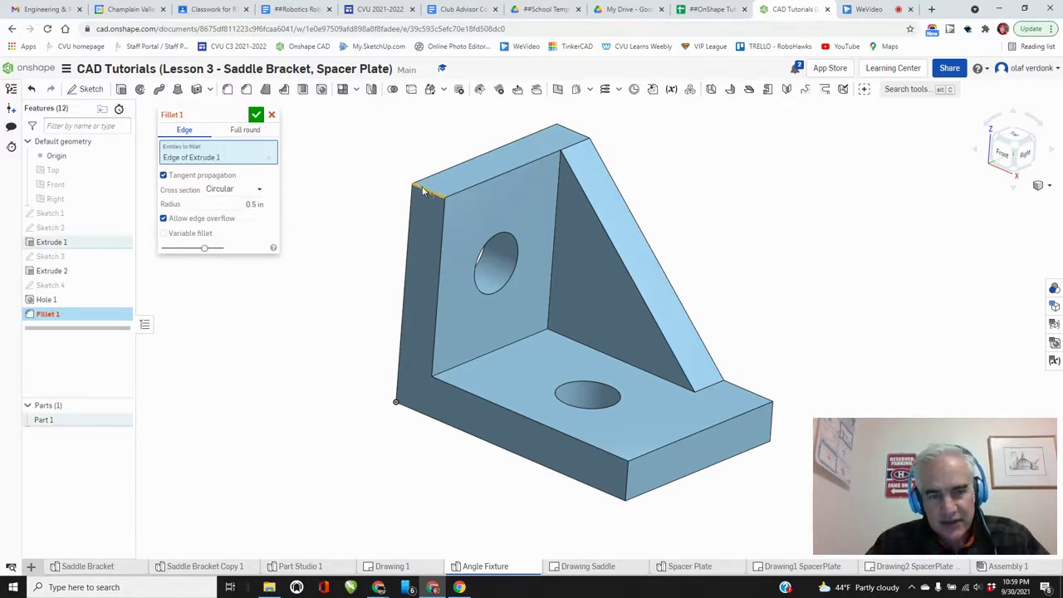
click(625, 491)
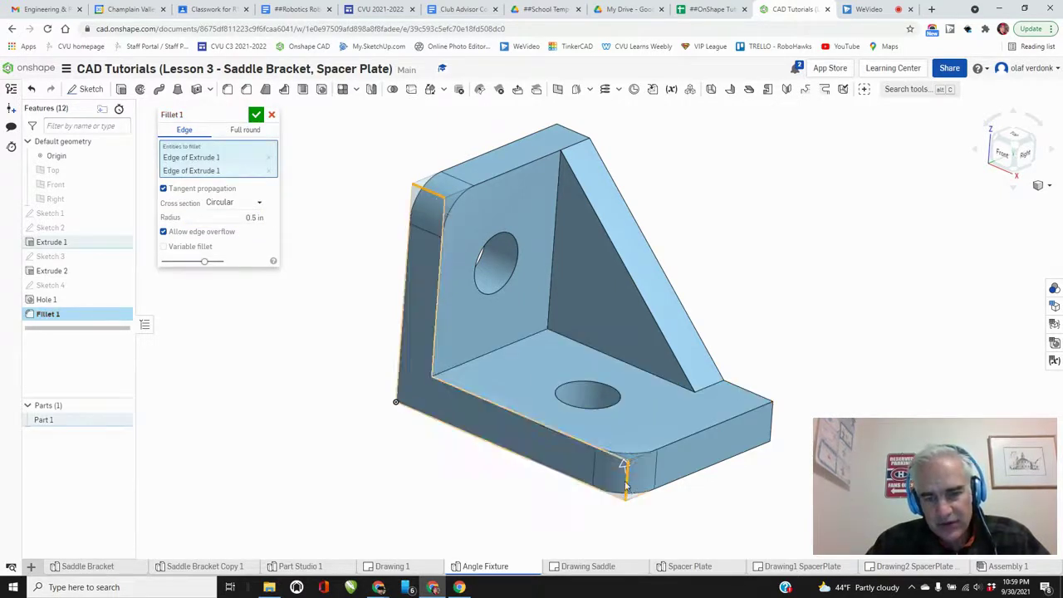
click(772, 423)
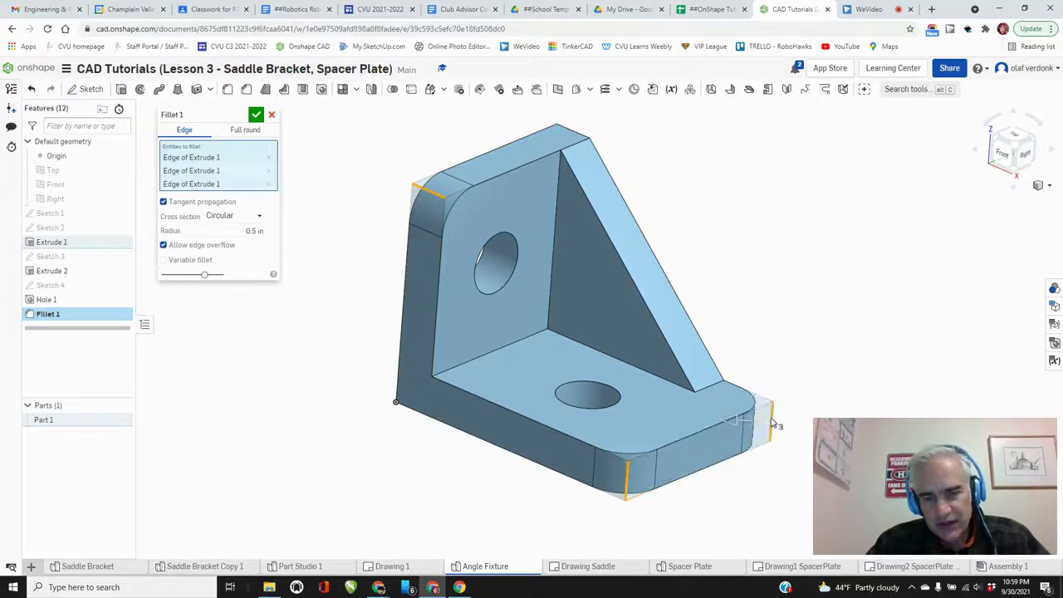
click(255, 115)
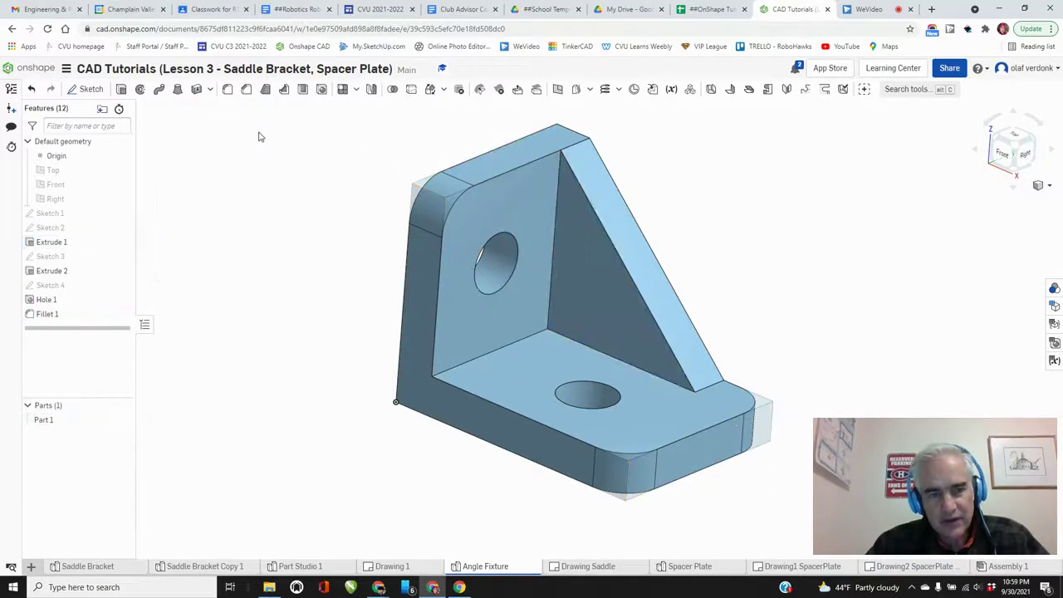
right_drag(292, 185, 279, 192)
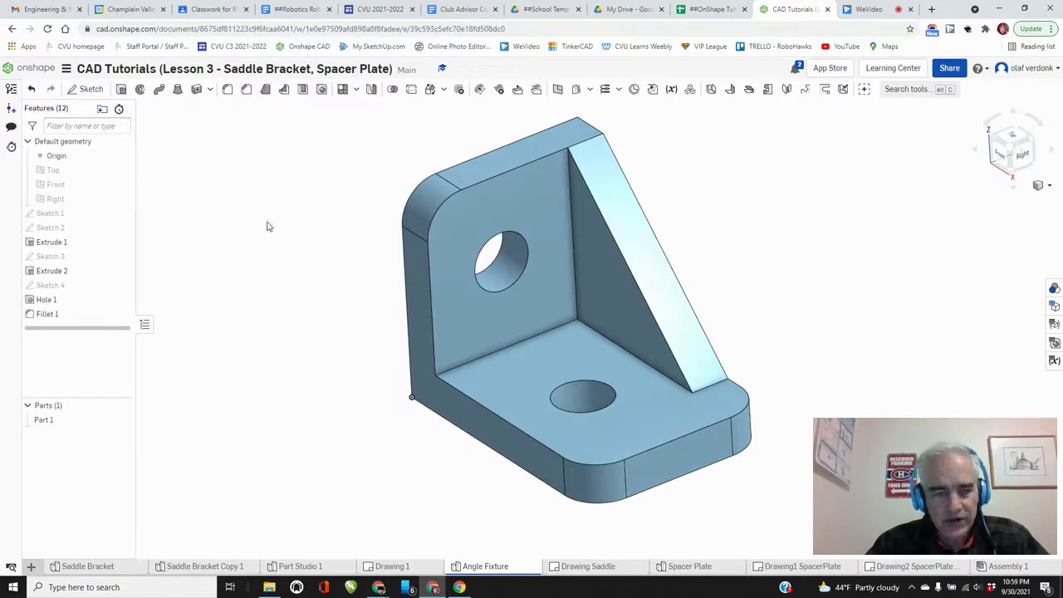